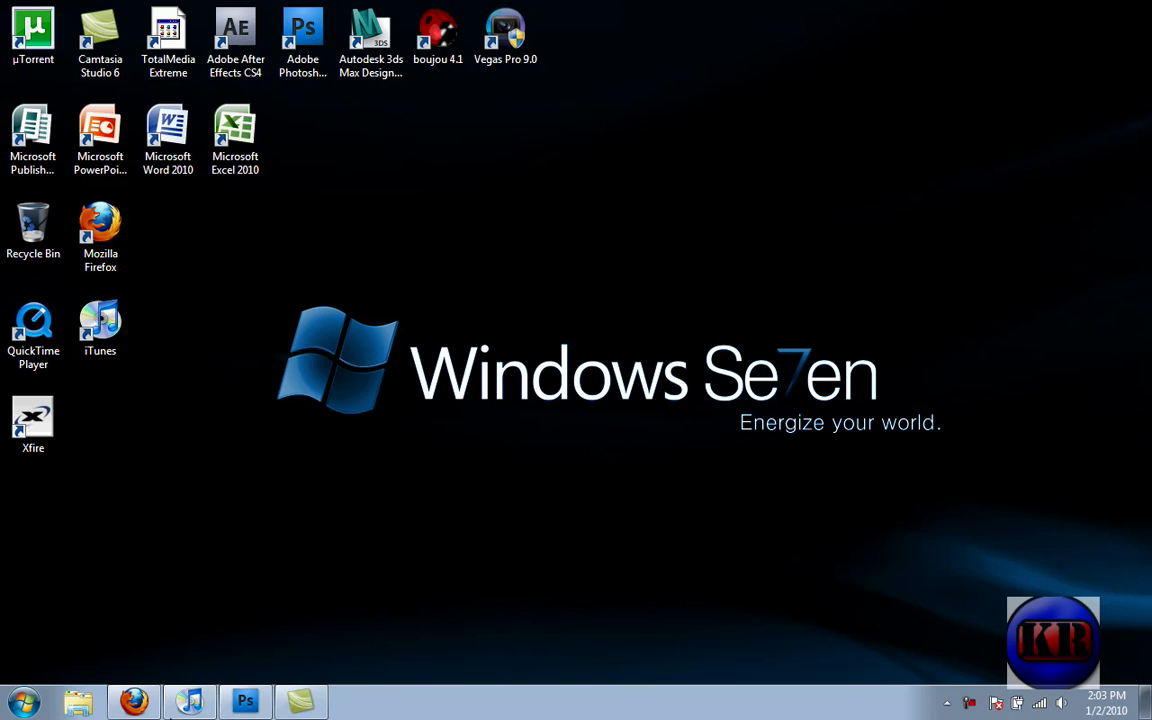
# - Open Template.psd in Photoshop
pyautogui.click(247, 700)
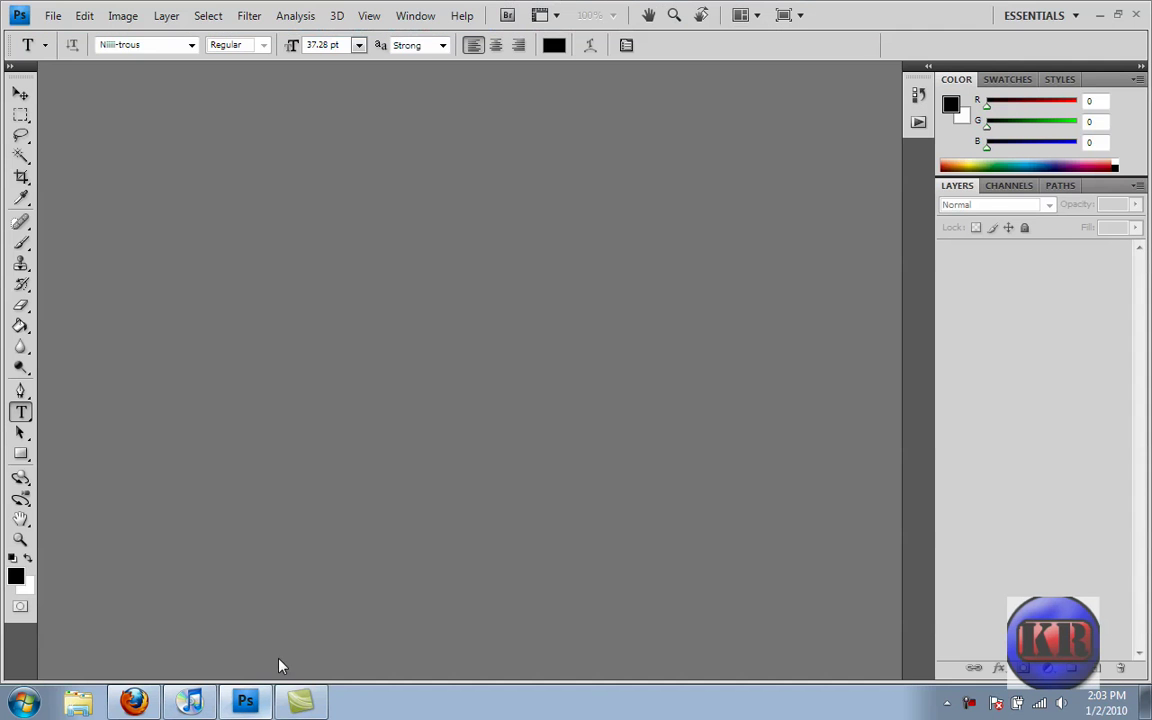
pyautogui.click(52, 15)
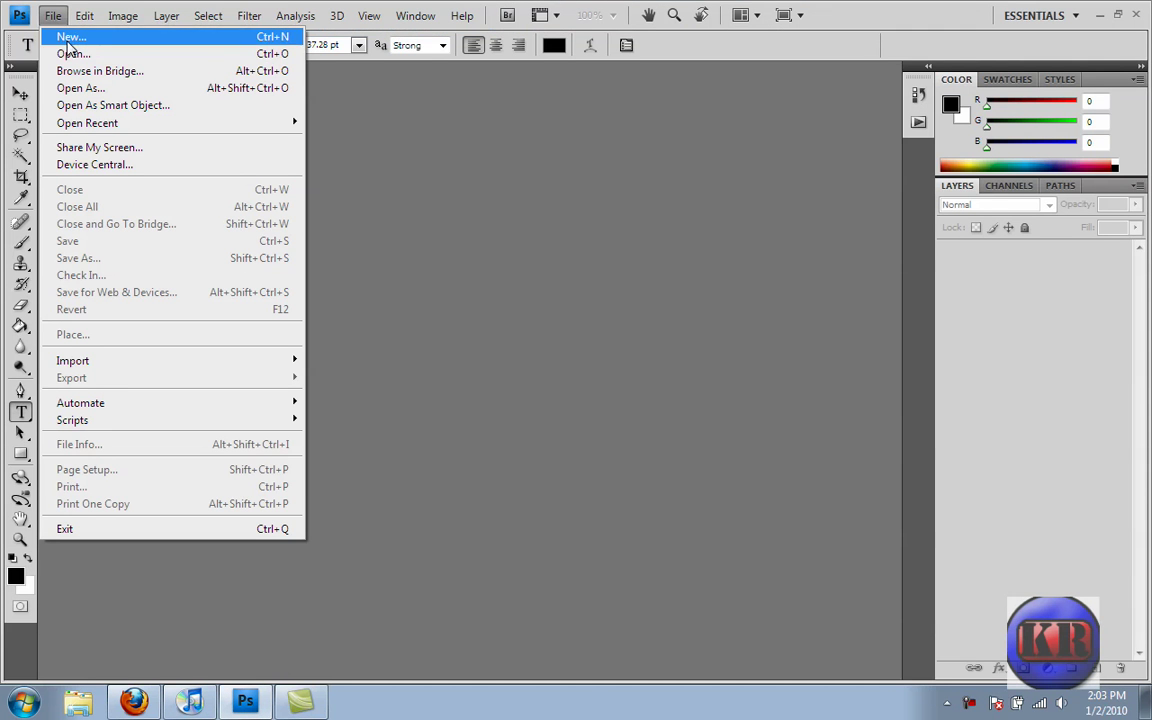
pyautogui.click(70, 54)
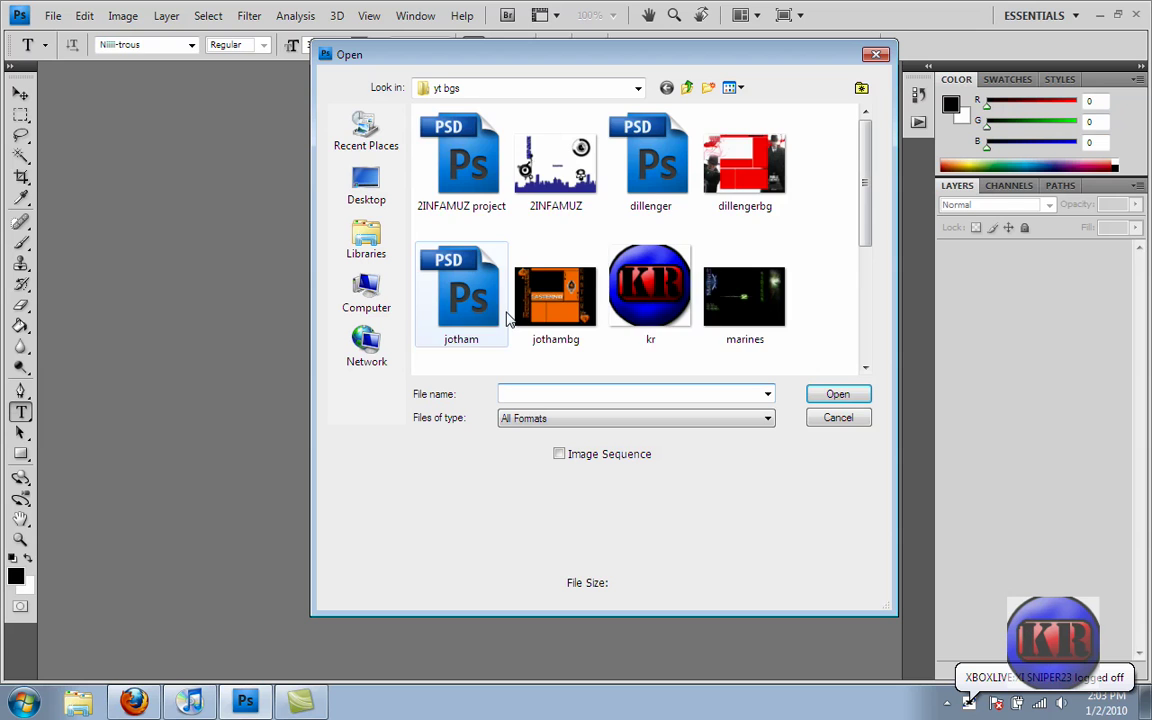
pyautogui.moveTo(868, 180); pyautogui.dragTo(866, 292)
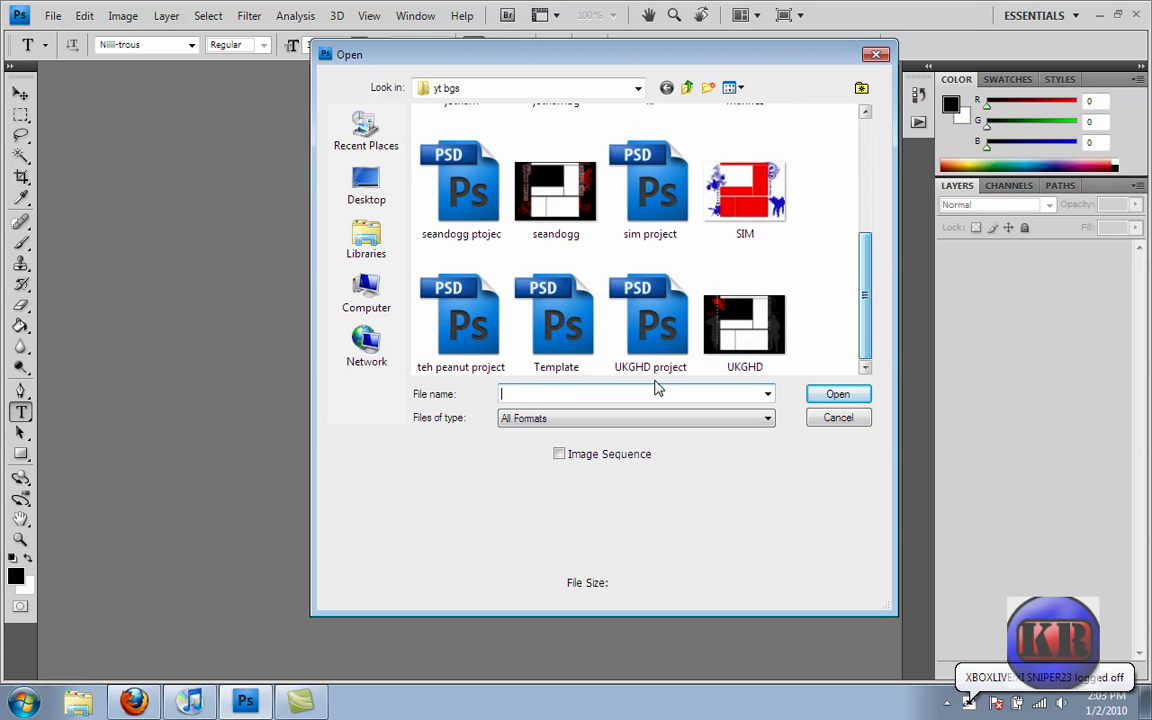
pyautogui.click(578, 355)
pyautogui.click(848, 394)
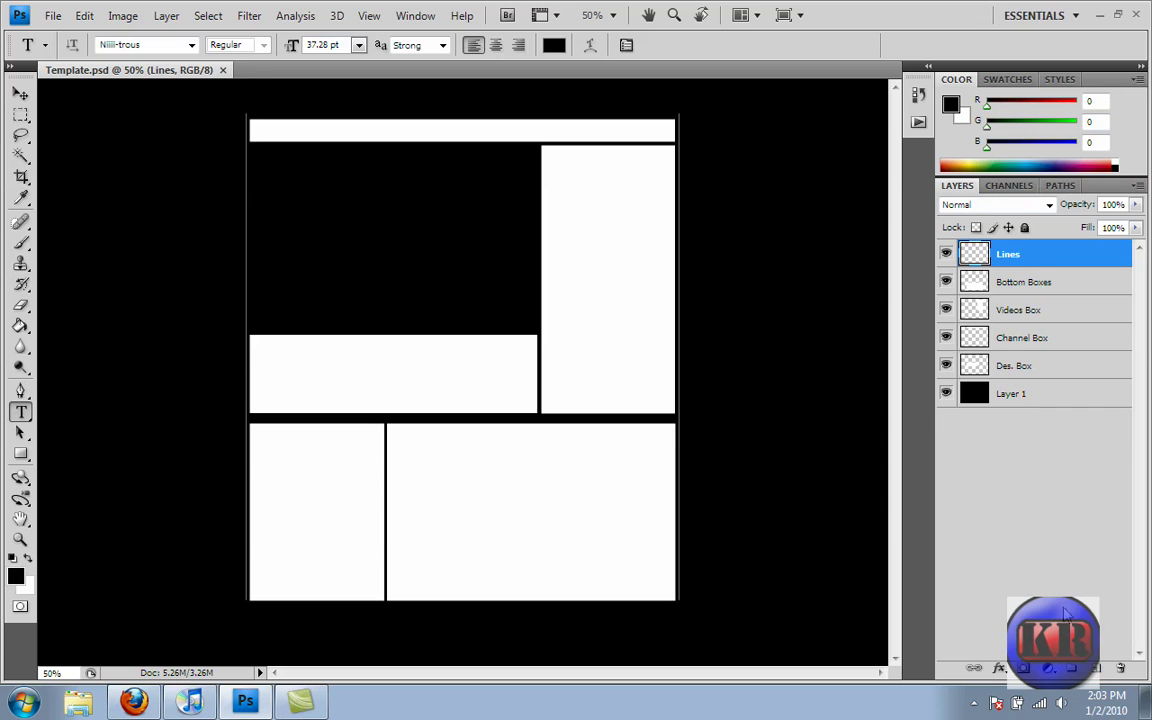
# - Gather the Lines through Des. Box layers into a collapsed Group 1, then draw a text box
pyautogui.click(1072, 670)
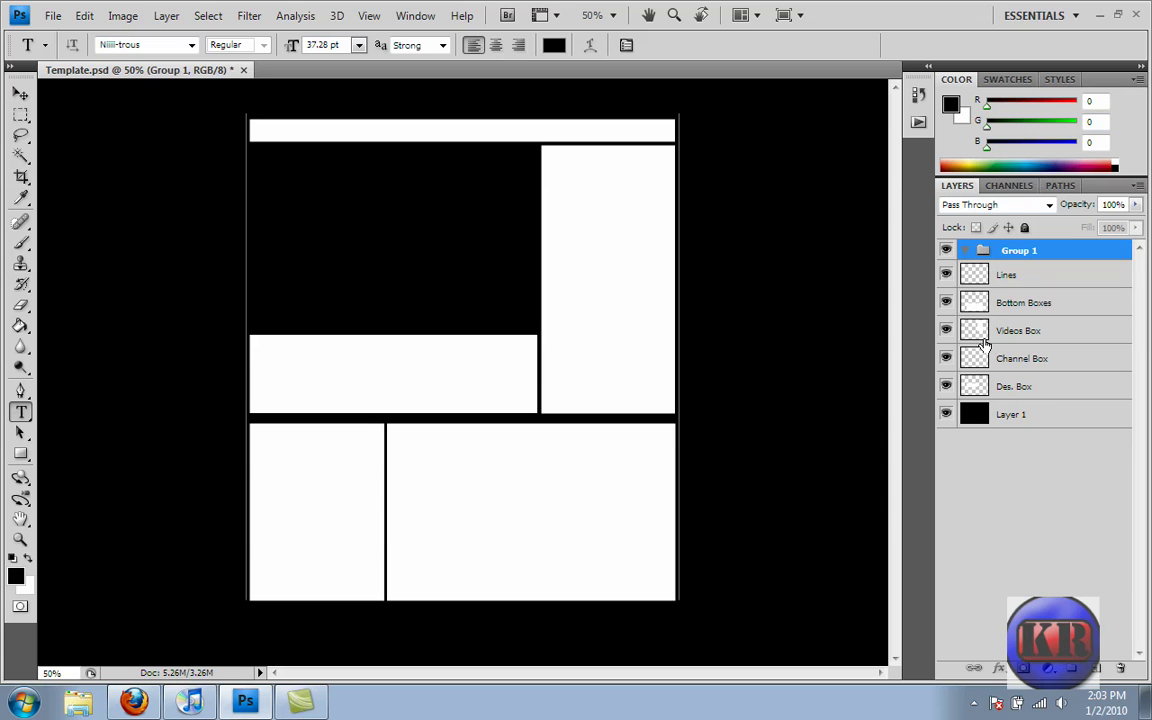
pyautogui.click(971, 272)
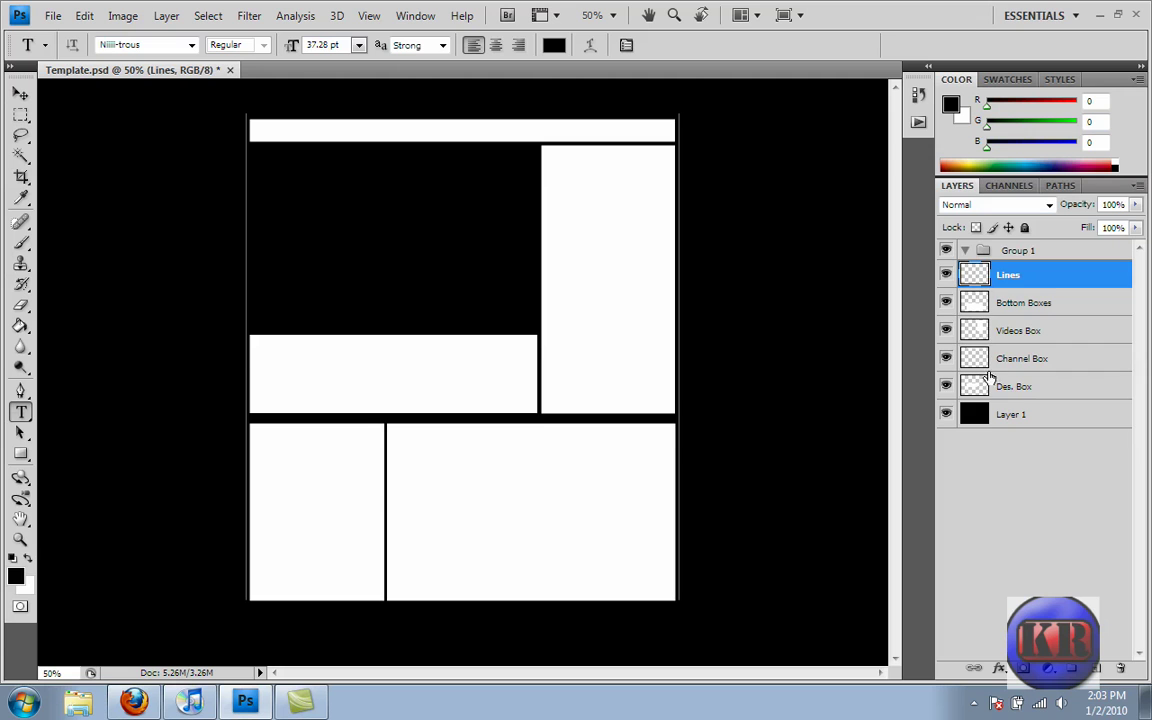
pyautogui.keyDown('shift'); pyautogui.click(982, 390); pyautogui.keyUp('shift')
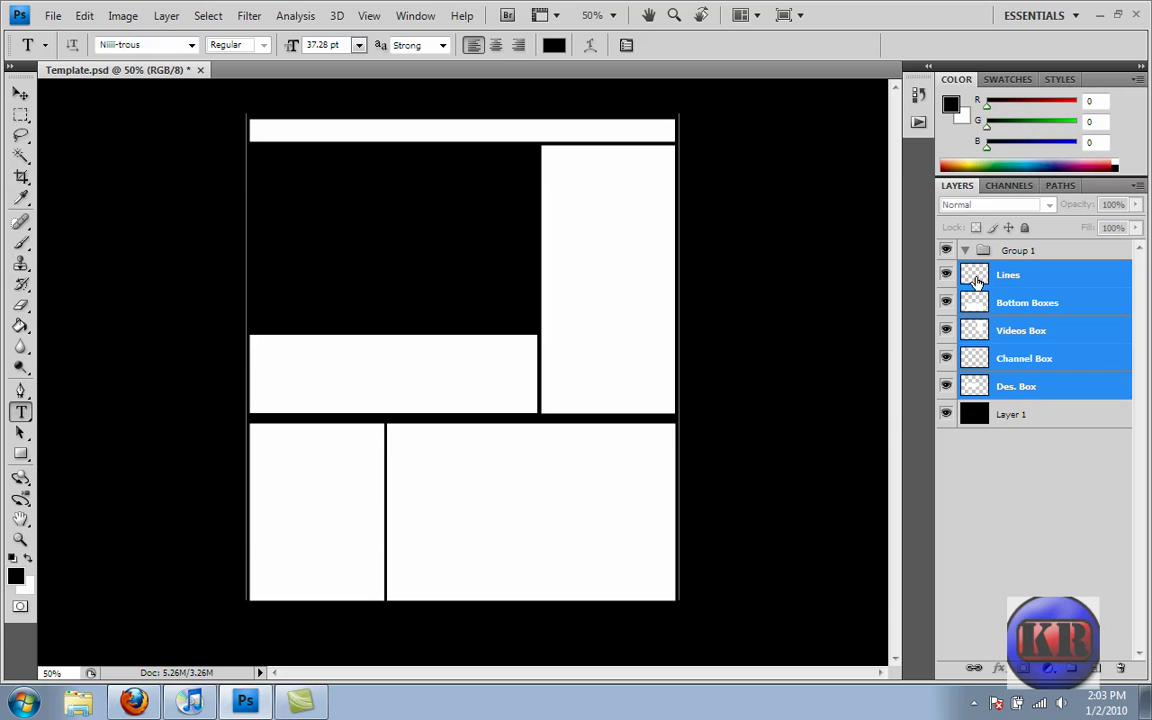
pyautogui.click(966, 250)
pyautogui.click(966, 250)
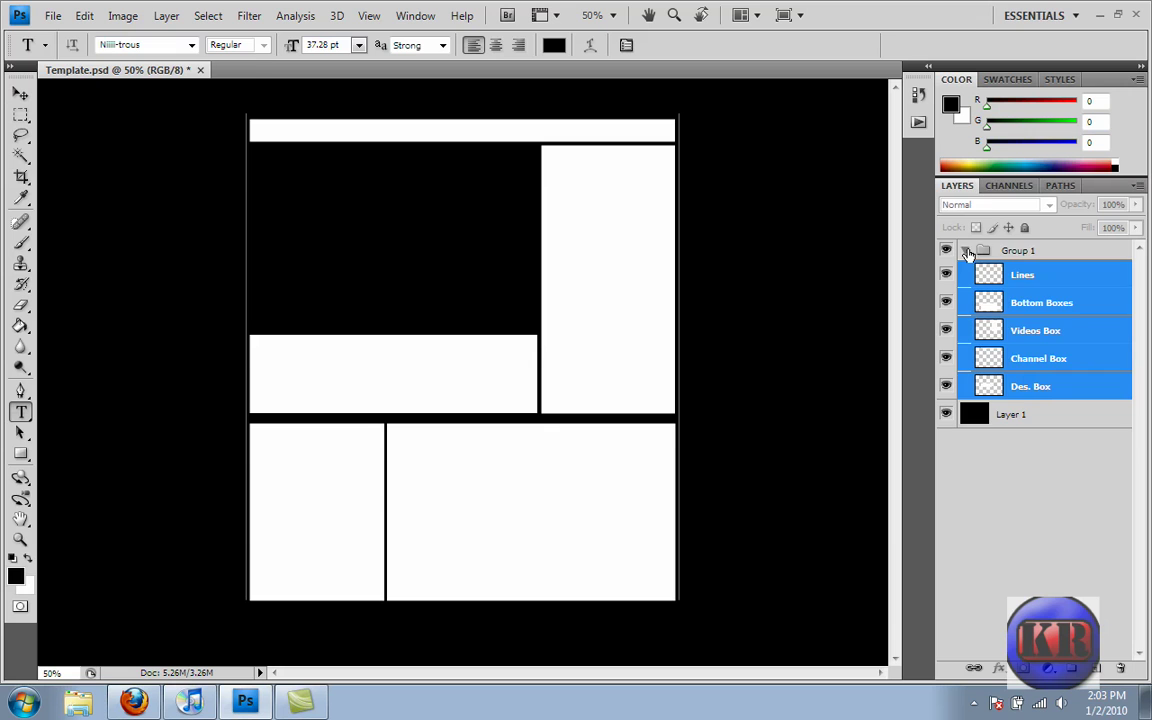
pyautogui.click(966, 250)
pyautogui.click(982, 320)
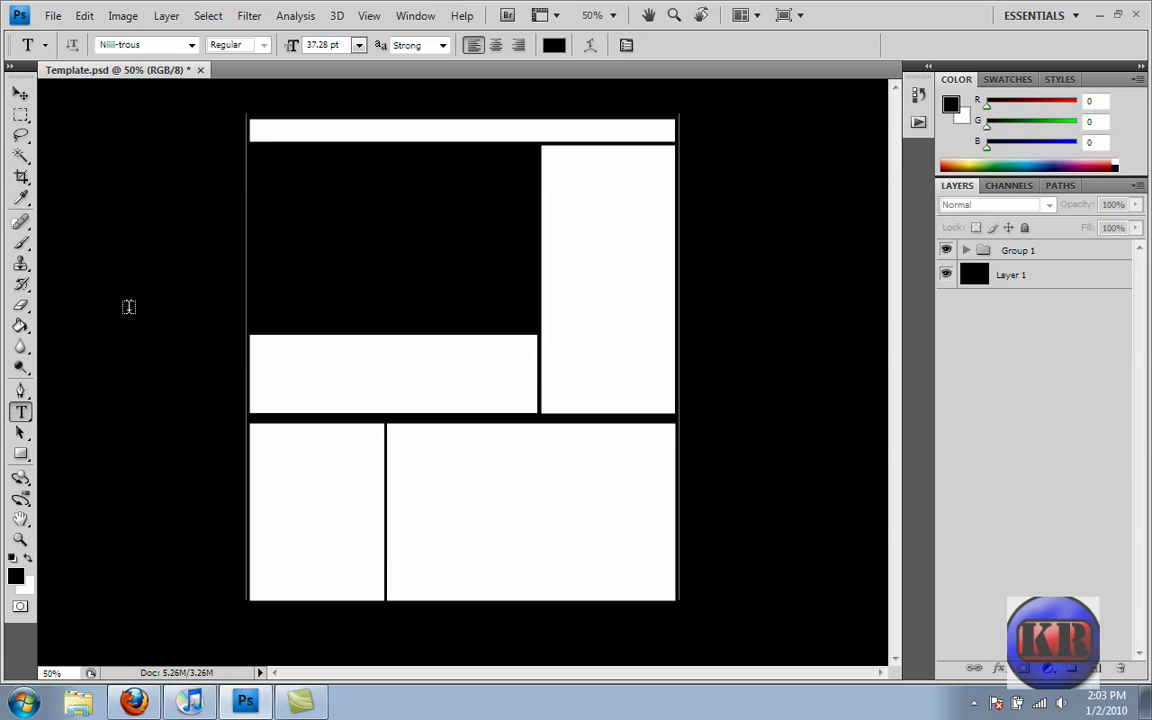
pyautogui.moveTo(251, 146); pyautogui.dragTo(541, 210)
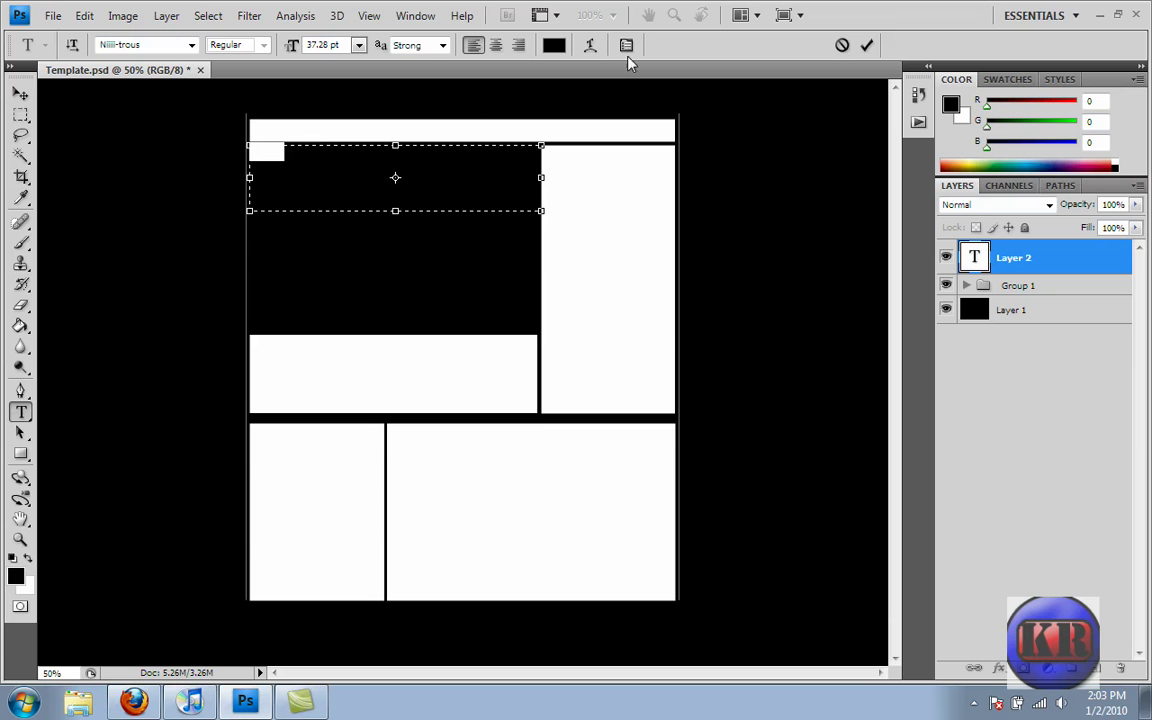
# - Colour the PLOX text light grey (c3c3c3), narrow its text box, and commit it
pyautogui.click(553, 45)
pyautogui.moveTo(487, 403)
pyautogui.mouseDown()
pyautogui.moveTo(405, 402)
pyautogui.moveTo(405, 388)
pyautogui.mouseUp()
pyautogui.click(817, 321)
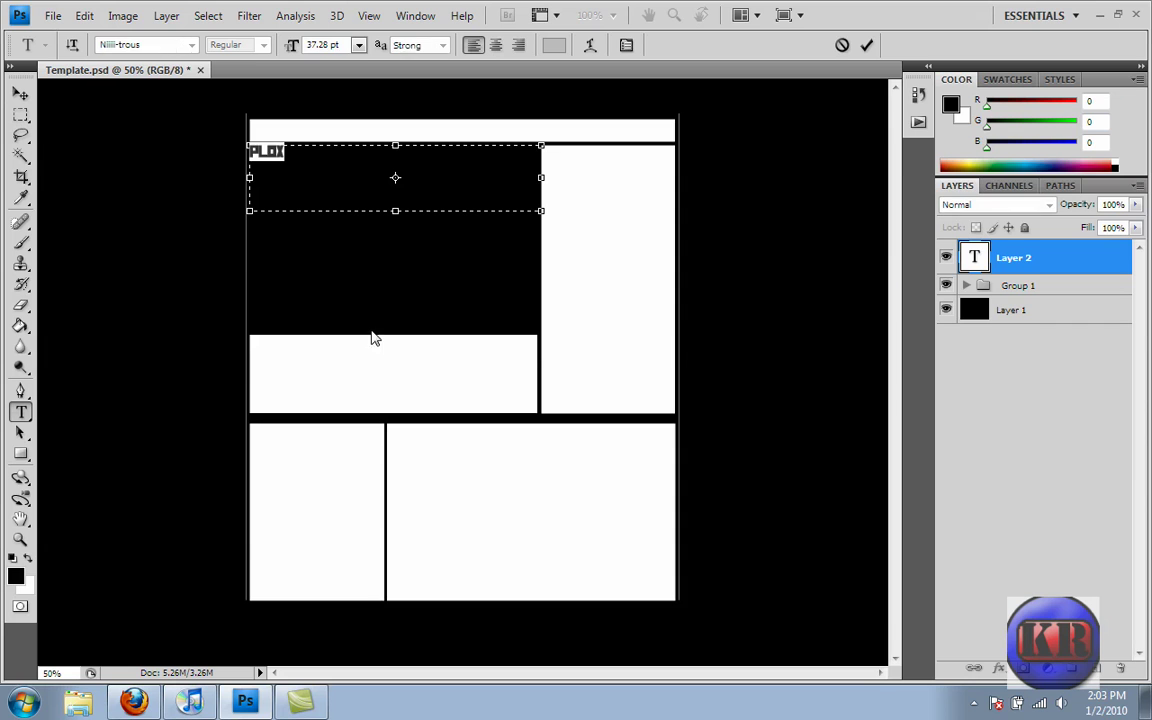
pyautogui.click(543, 177)
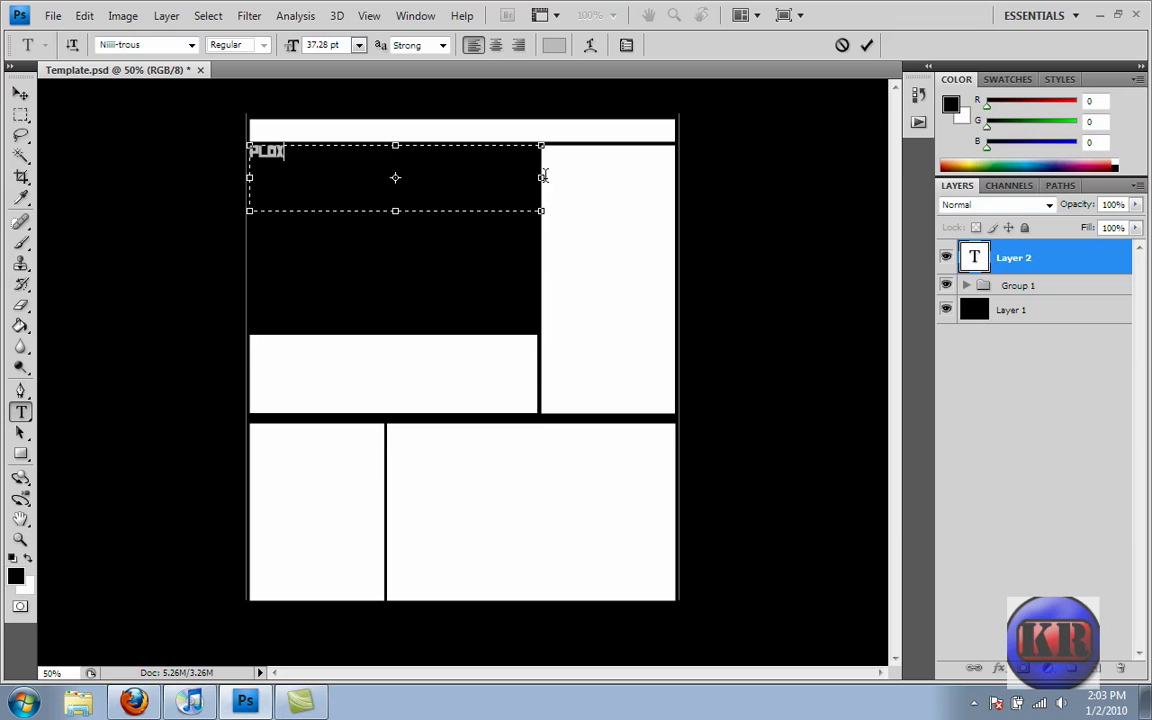
pyautogui.moveTo(543, 177); pyautogui.dragTo(270, 163)
pyautogui.click(1010, 310)
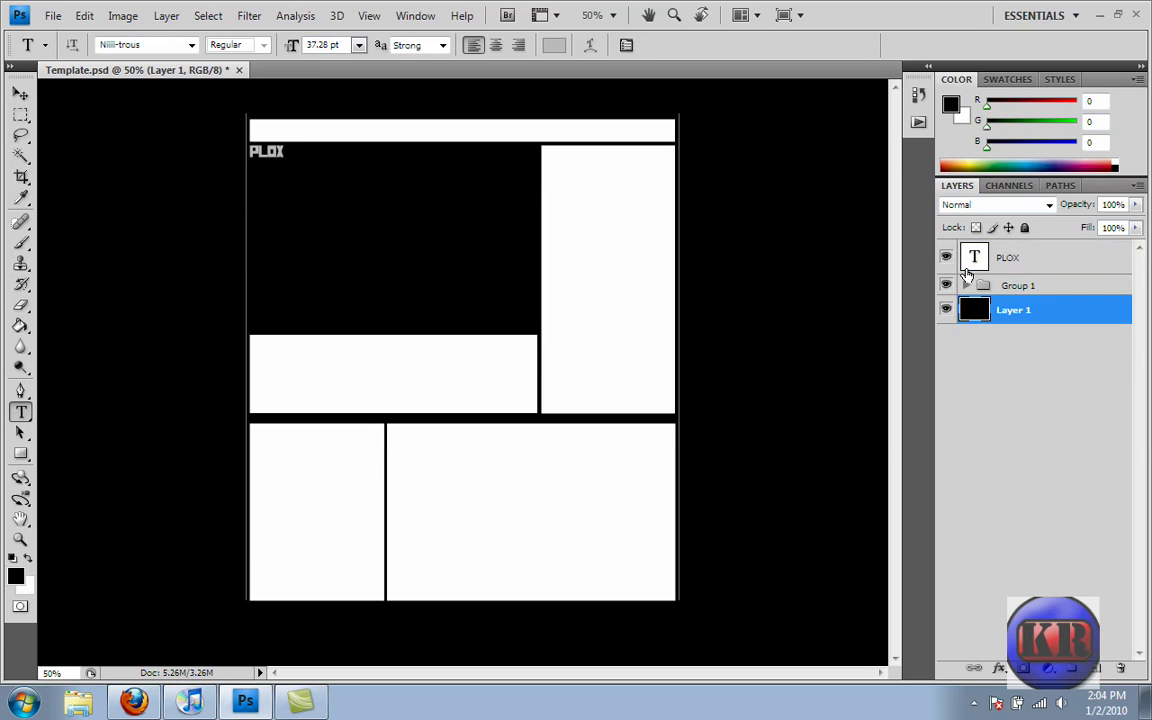
# - Scale PLOX up with Free Transform so it fills the panel's upper area
pyautogui.click(1010, 258)
pyautogui.hotkey('ctrl', 't')
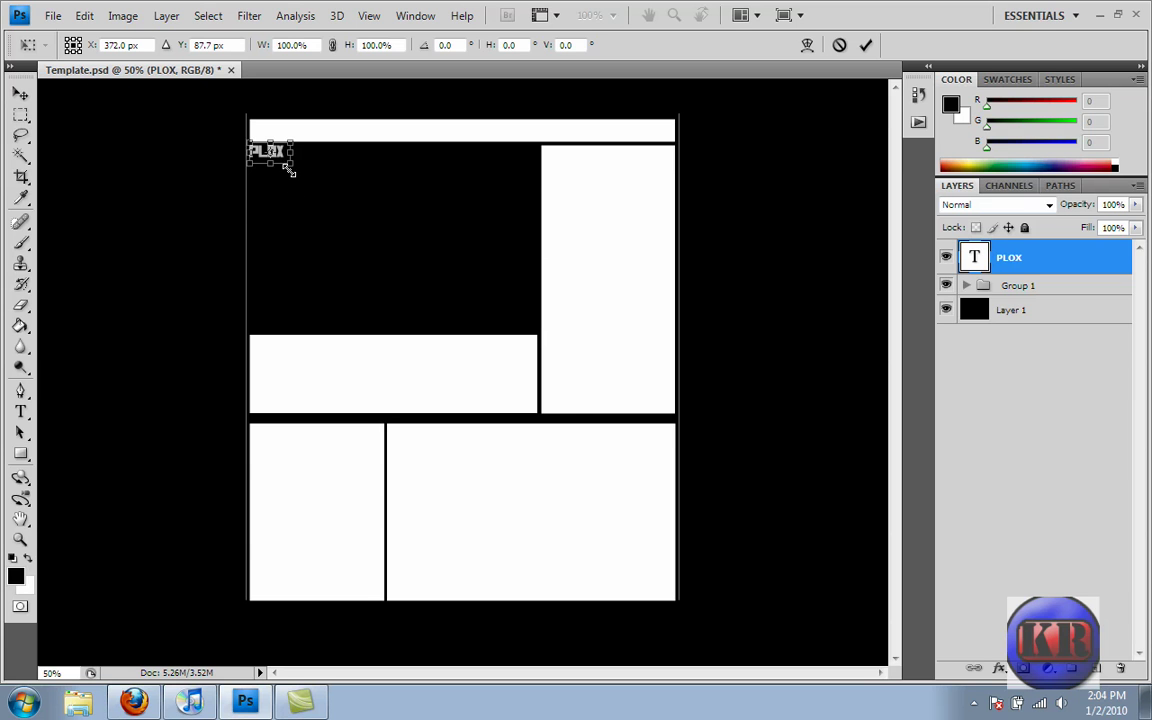
pyautogui.moveTo(289, 170); pyautogui.dragTo(512, 319)
pyautogui.press('Return')
pyautogui.press('t')
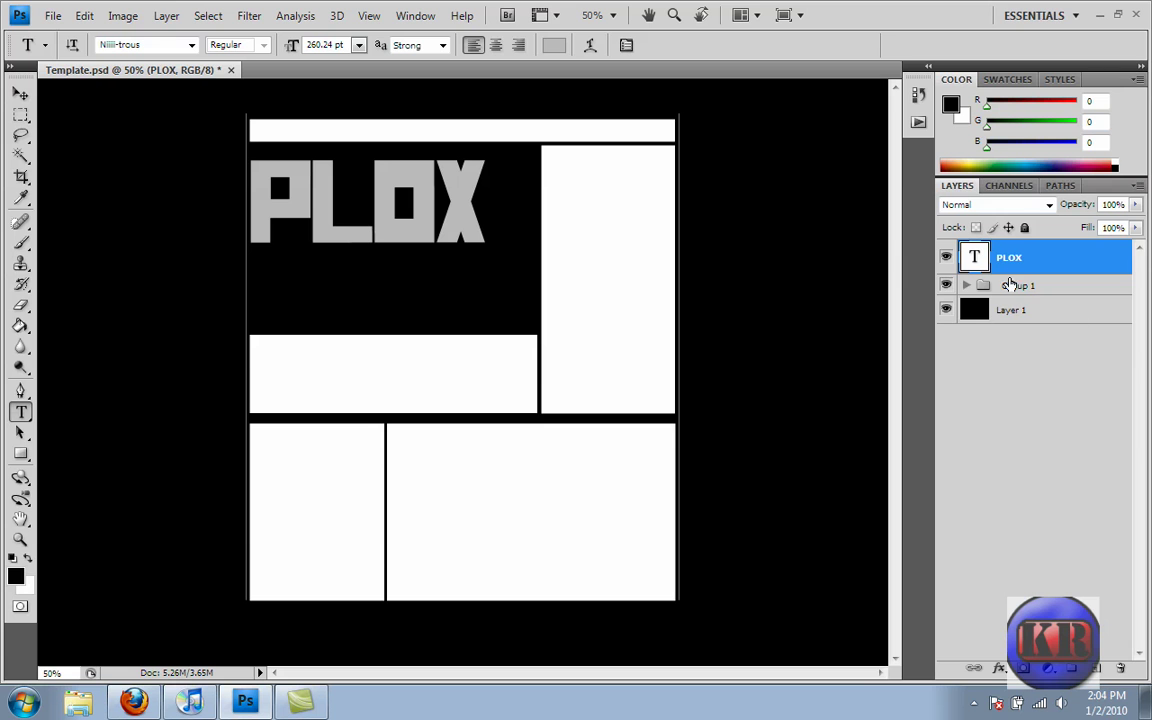
# - Select the PLOX pixels and rasterize the type layer
pyautogui.rightClick(987, 265)
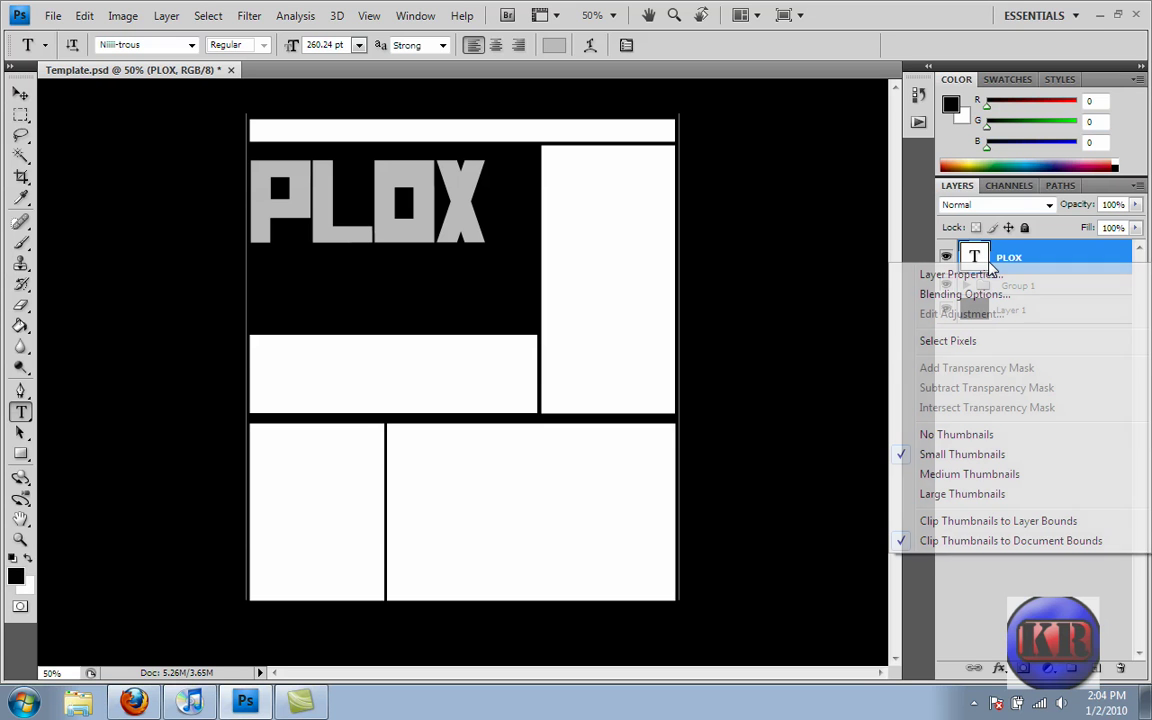
pyautogui.click(947, 341)
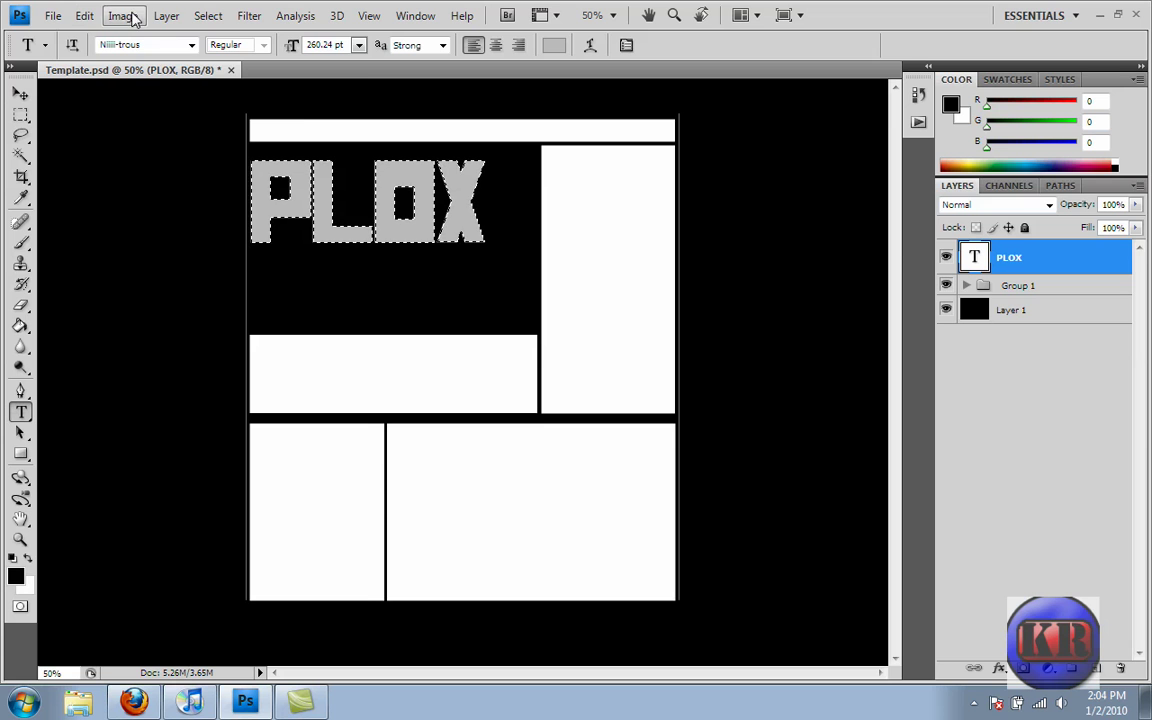
pyautogui.click(164, 16)
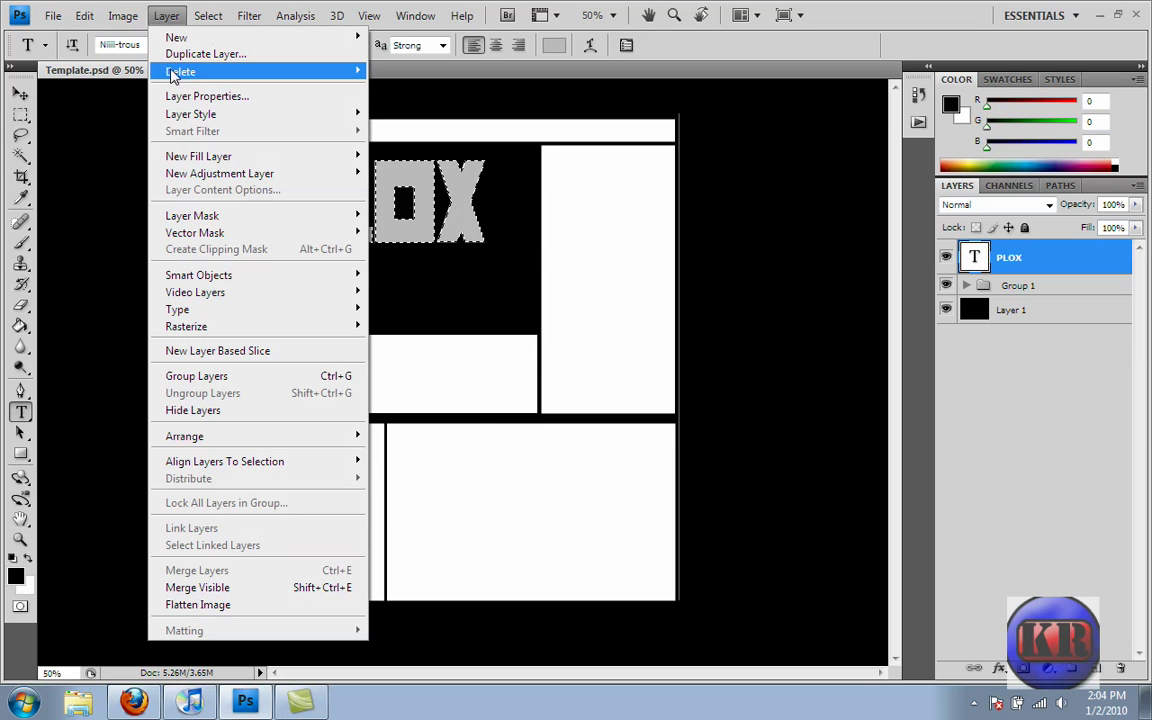
pyautogui.moveTo(300, 326)
pyautogui.click(386, 322)
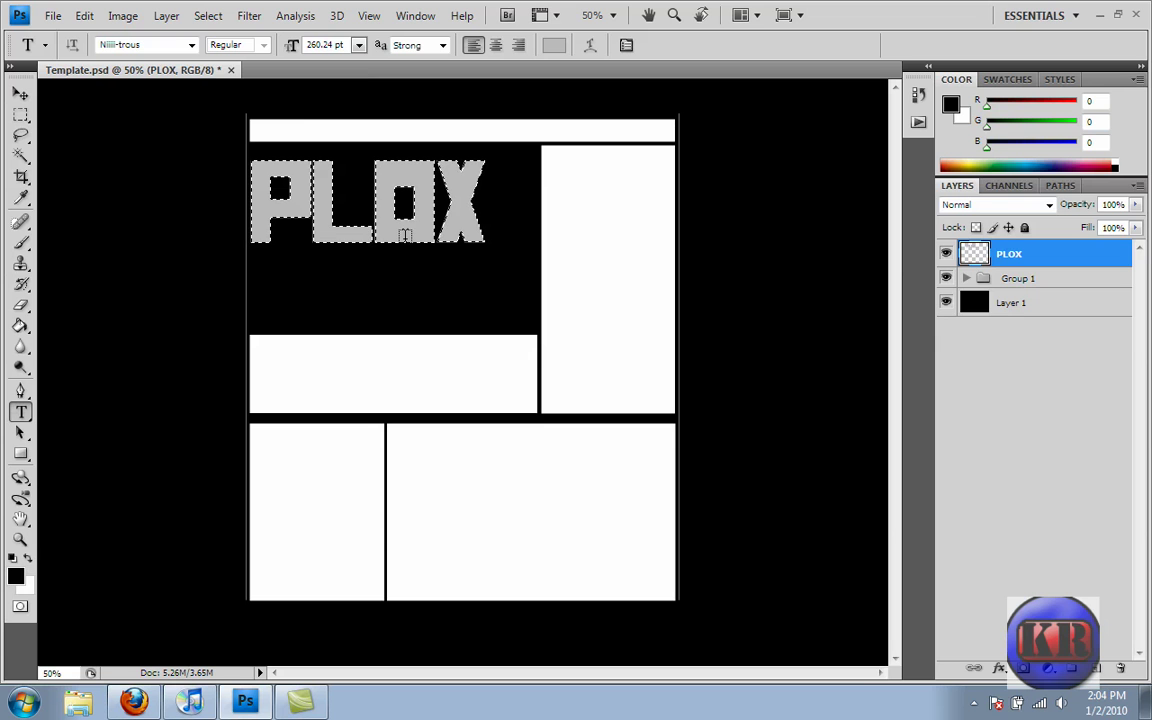
# - Delete the stray empty Layer 2 left by an accidental text entry
pyautogui.click(405, 234)
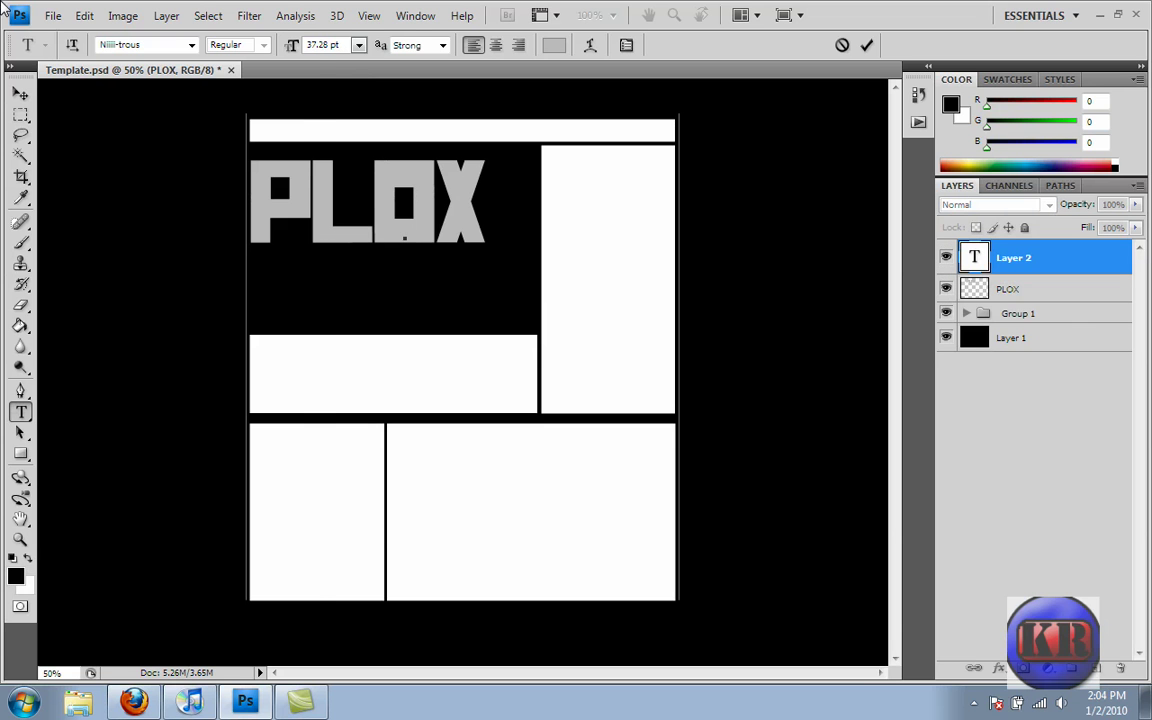
pyautogui.click(84, 15)
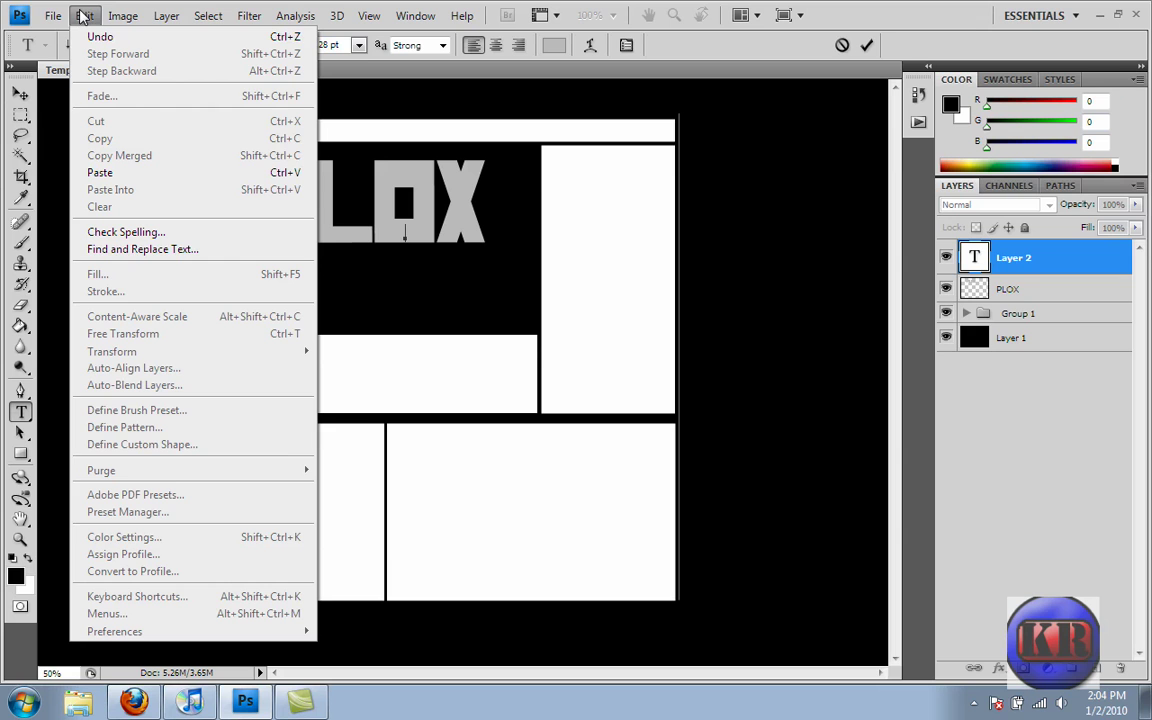
pyautogui.click(1000, 288)
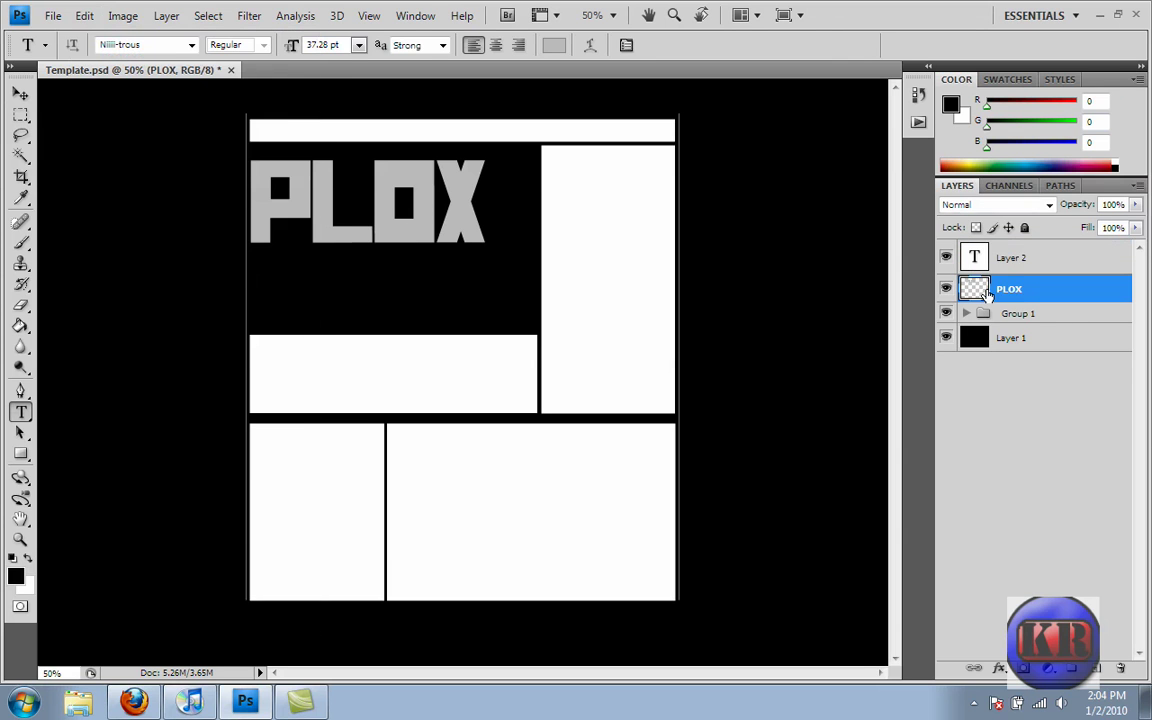
pyautogui.click(980, 264)
pyautogui.press('Delete')
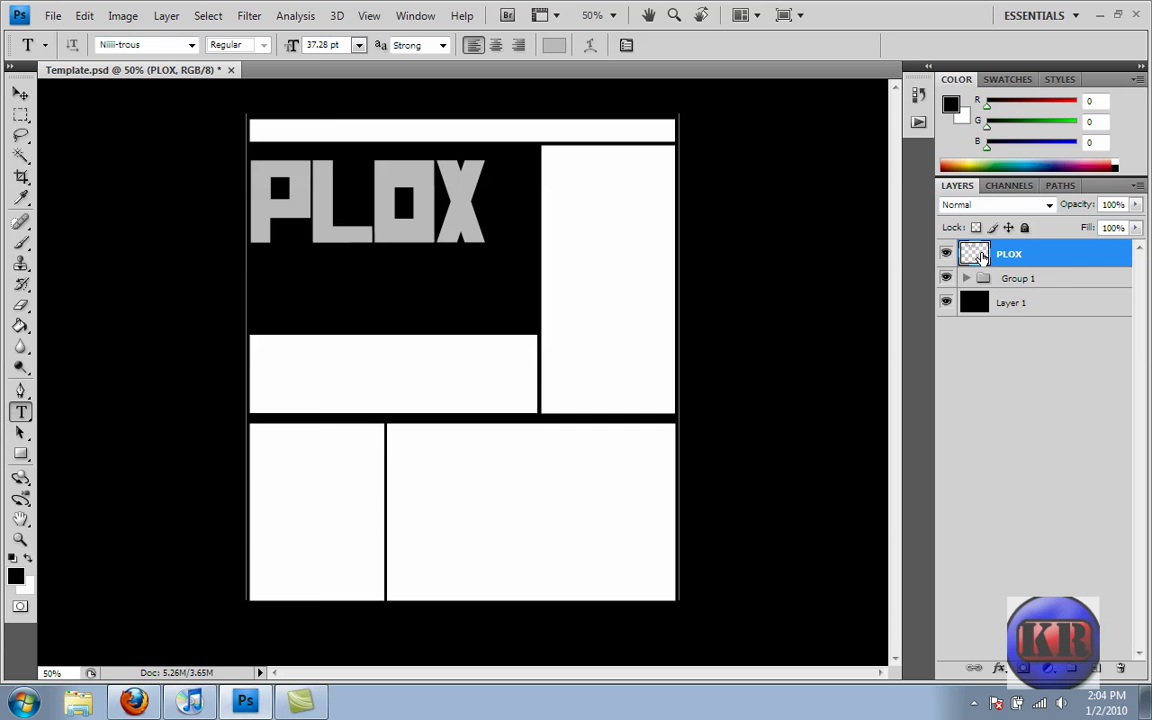
# - Put PLOX in perspective with the left side taller, then move it right and down
pyautogui.click(84, 15)
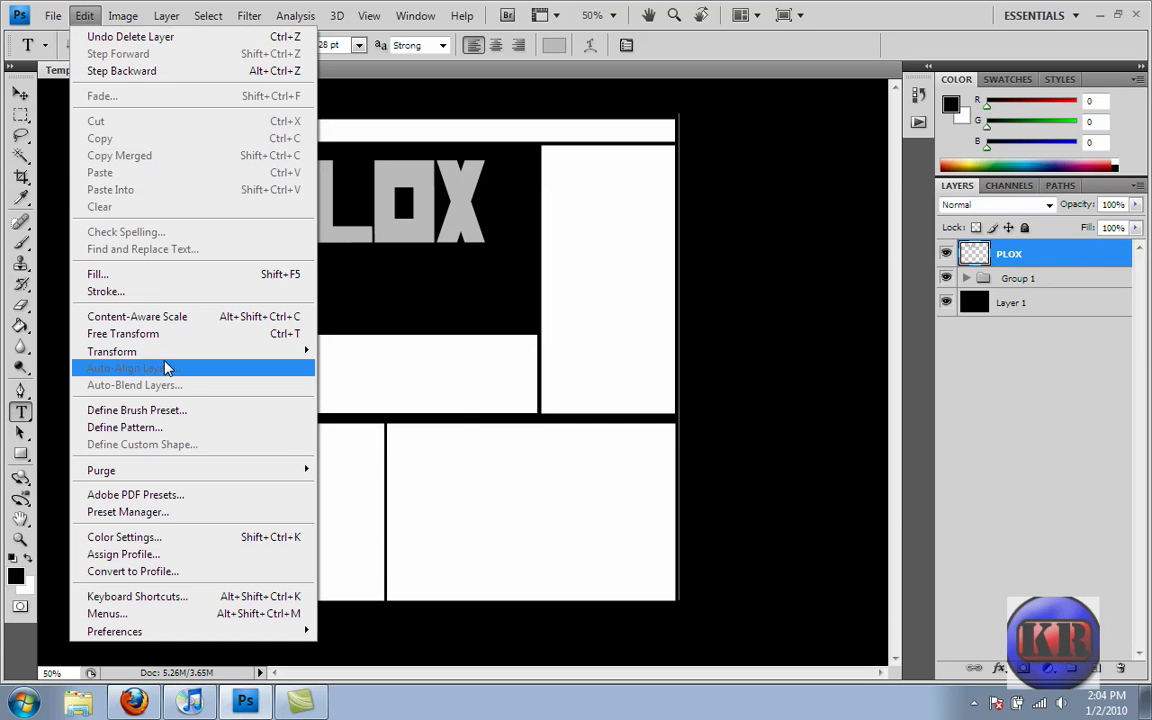
pyautogui.moveTo(120, 351)
pyautogui.click(400, 443)
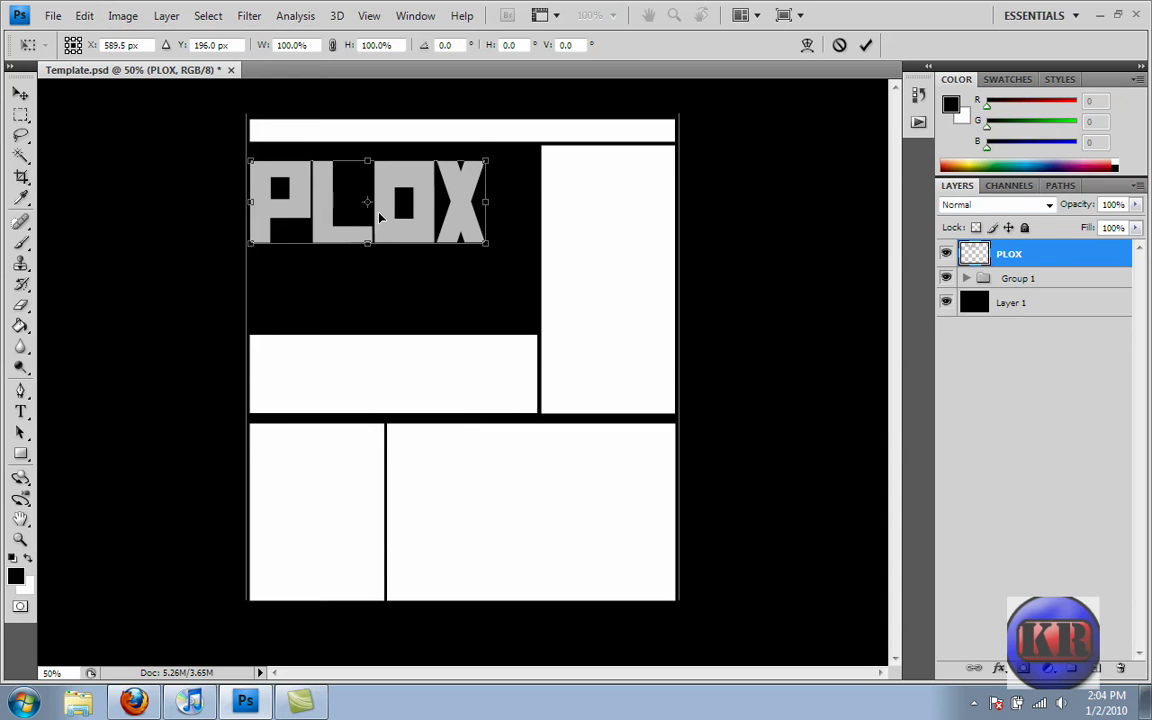
pyautogui.moveTo(250, 161)
pyautogui.mouseDown()
pyautogui.moveTo(261, 148)
pyautogui.moveTo(253, 157)
pyautogui.mouseUp()
pyautogui.press('Return')
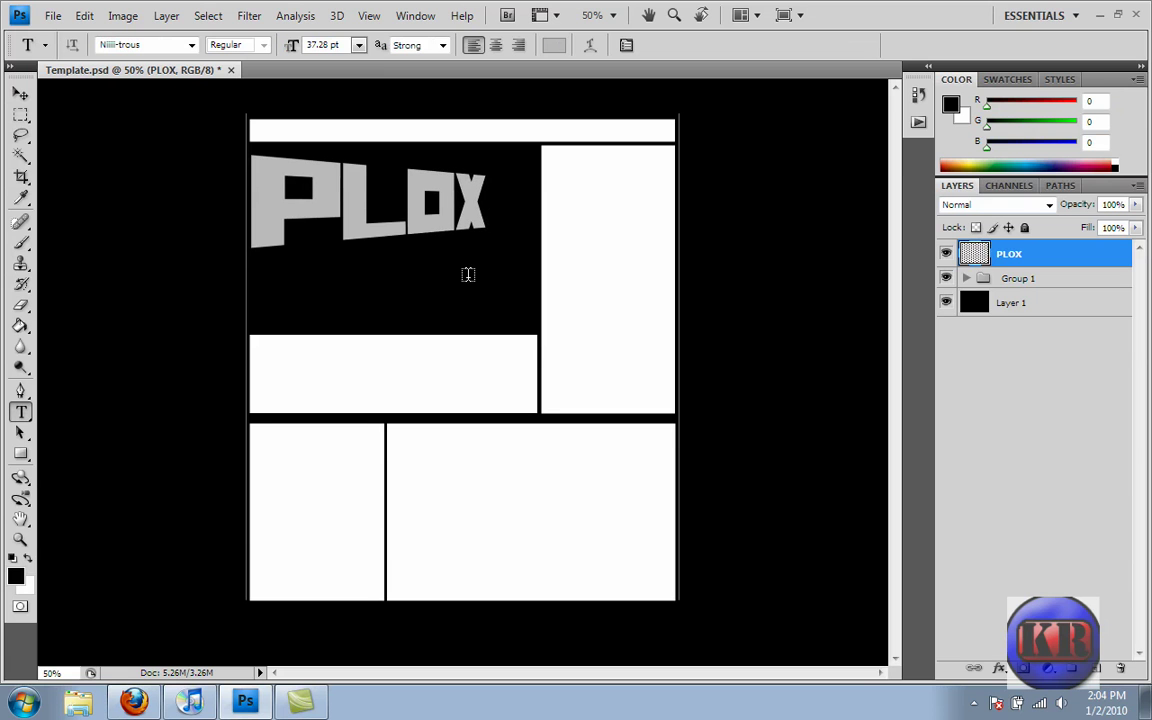
pyautogui.click(20, 92)
pyautogui.moveTo(350, 205); pyautogui.dragTo(390, 228)
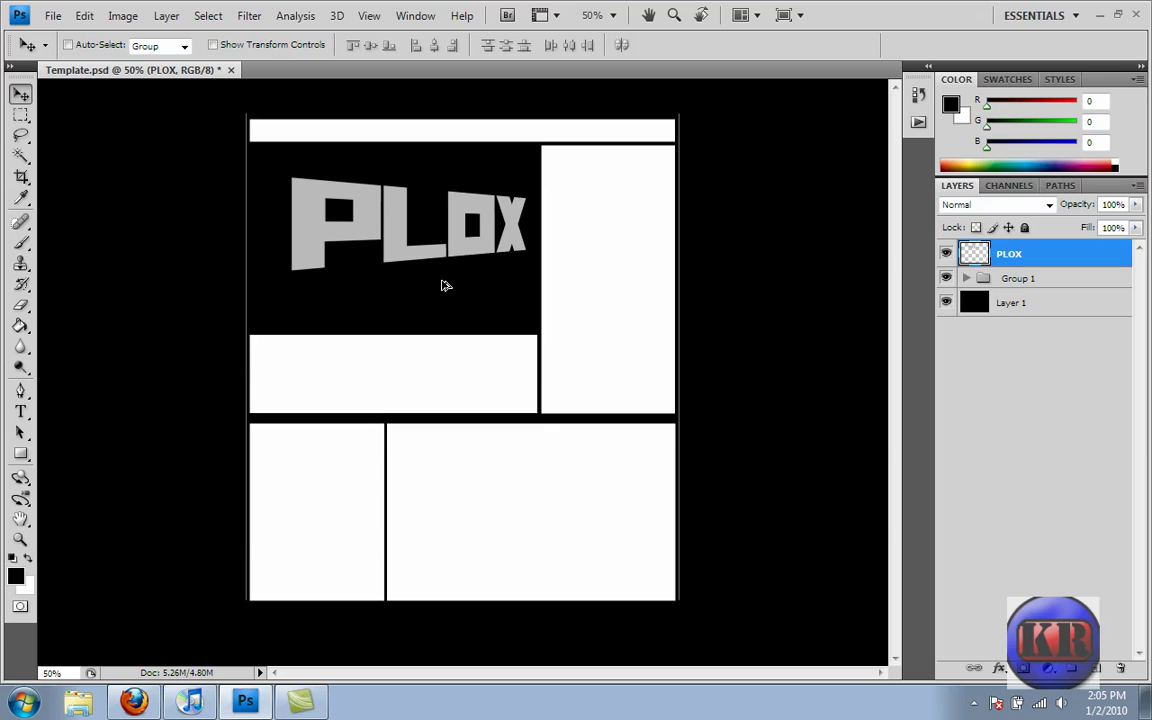
# - Make twelve offset duplicates of PLOX, up to PLOX copy 12
pyautogui.press('alt')
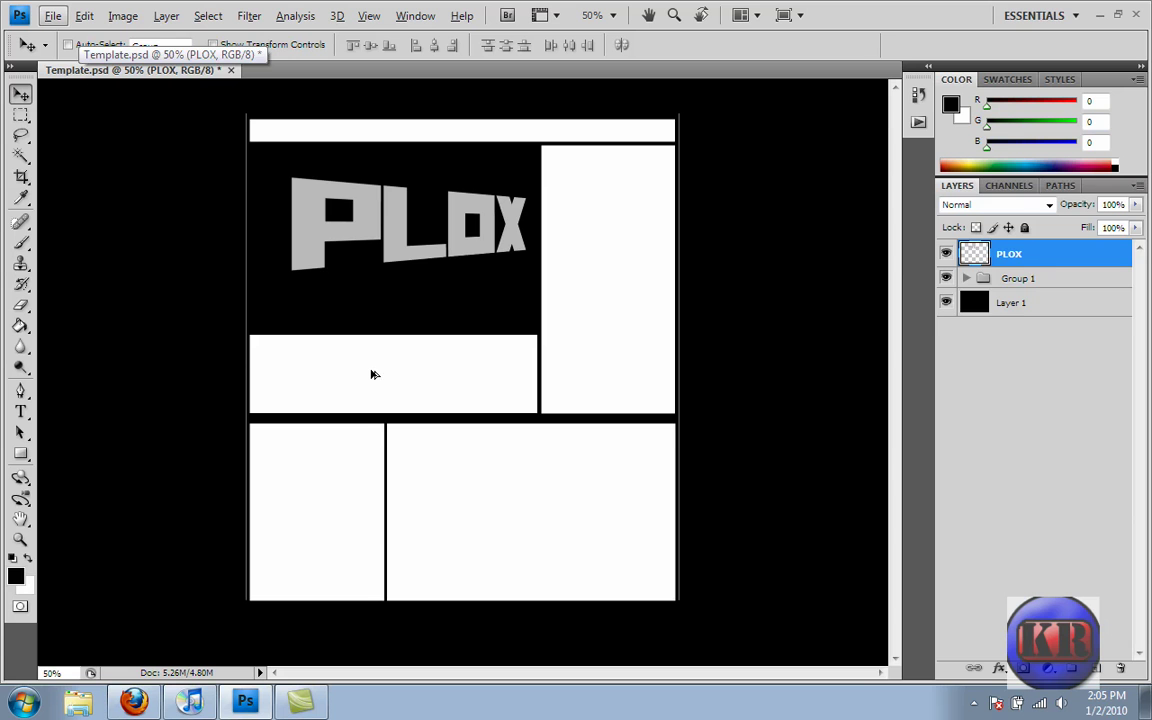
pyautogui.hotkey('ctrl', 'j')
pyautogui.hotkey('ctrl', 'j')
pyautogui.hotkey('ctrl', 'j')
pyautogui.hotkey('ctrl', 'j')
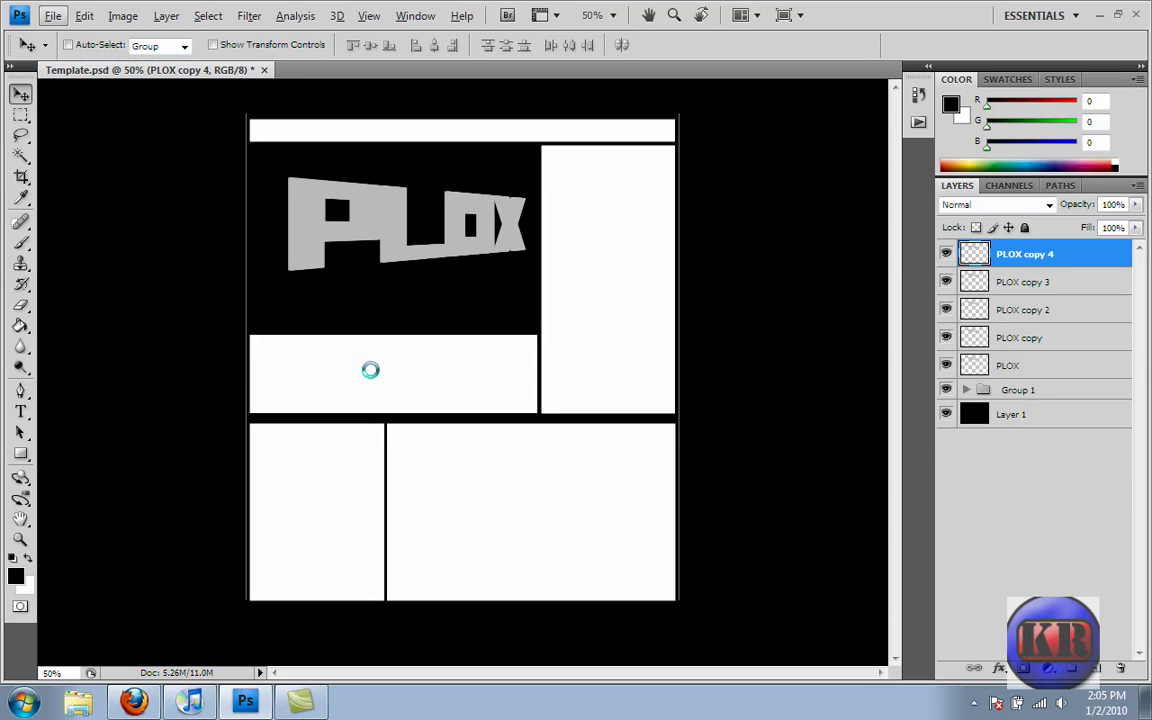
pyautogui.hotkey('ctrl', 'j')
pyautogui.hotkey('ctrl', 'j')
pyautogui.hotkey('ctrl', 'j')
pyautogui.hotkey('ctrl', 'j')
pyautogui.hotkey('ctrl', 'j')
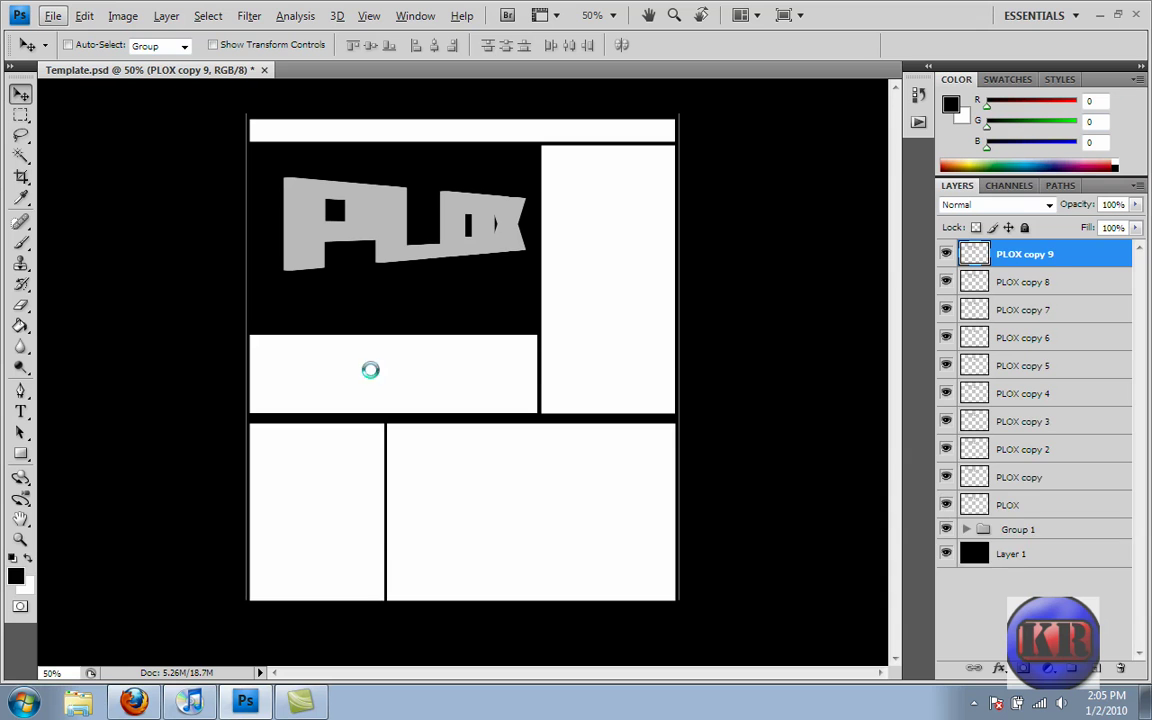
pyautogui.hotkey('ctrl', 'j')
pyautogui.hotkey('ctrl', 'j')
pyautogui.hotkey('ctrl', 'j')
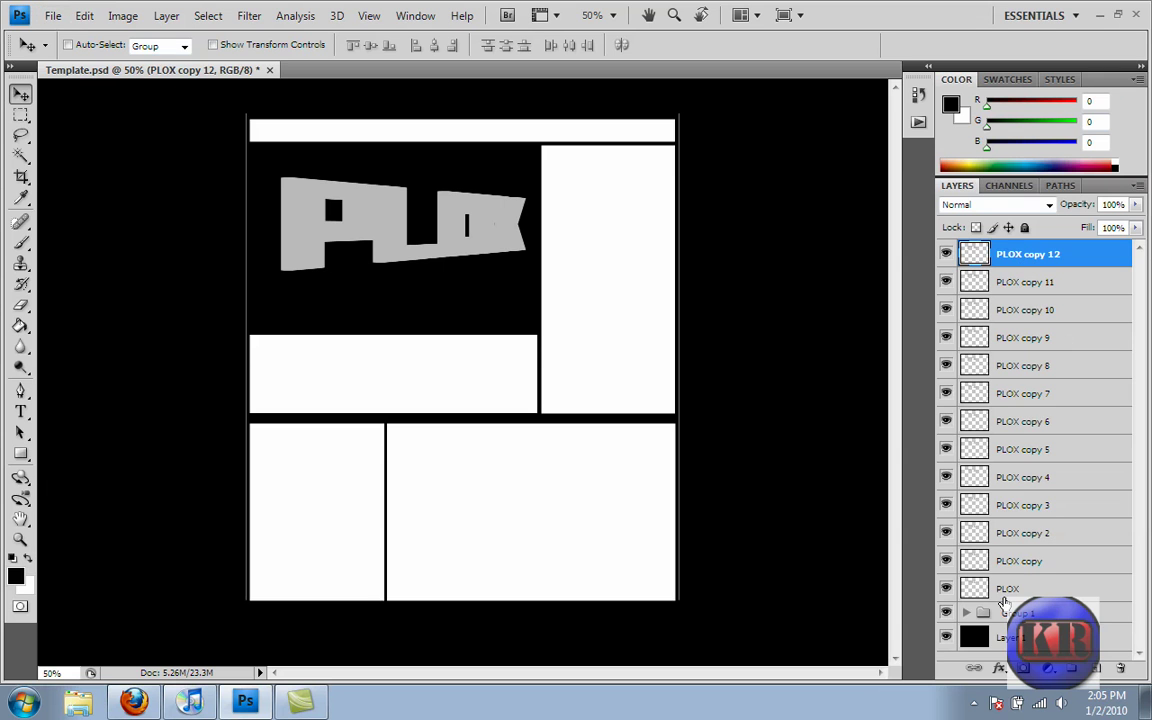
# - Merge the twelve copies into PLOX copy 12 and move the original PLOX above it
pyautogui.keyDown('shift'); pyautogui.click(1028, 568); pyautogui.keyUp('shift')
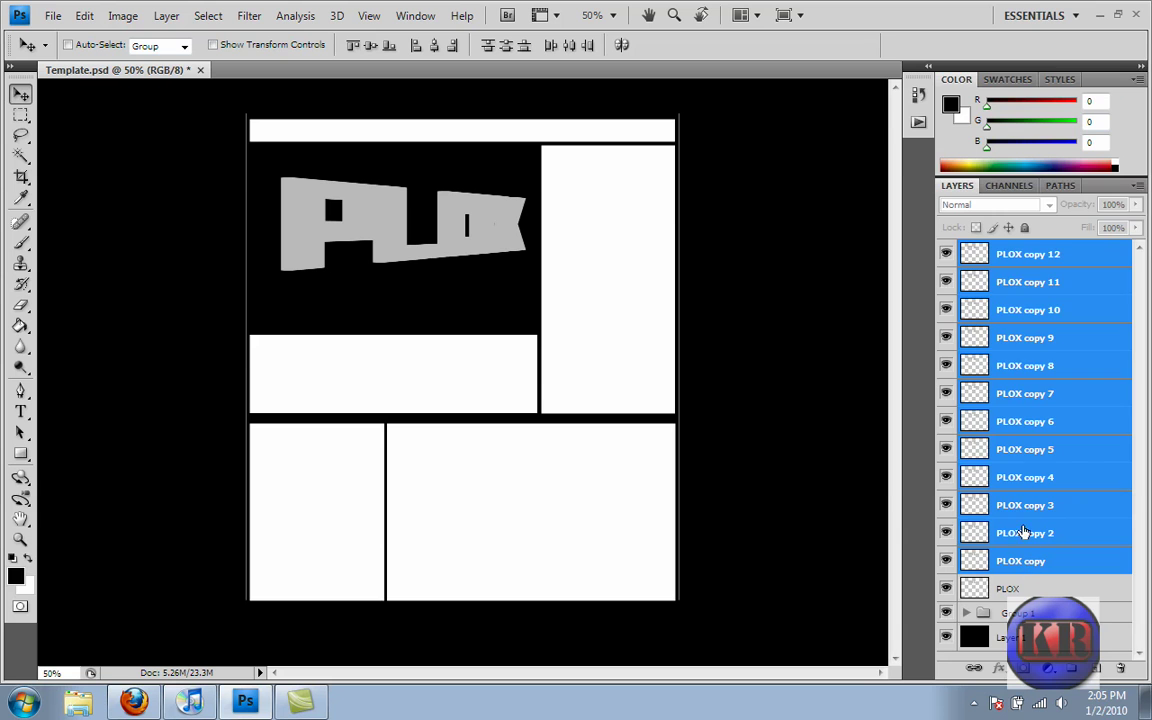
pyautogui.rightClick(1023, 505)
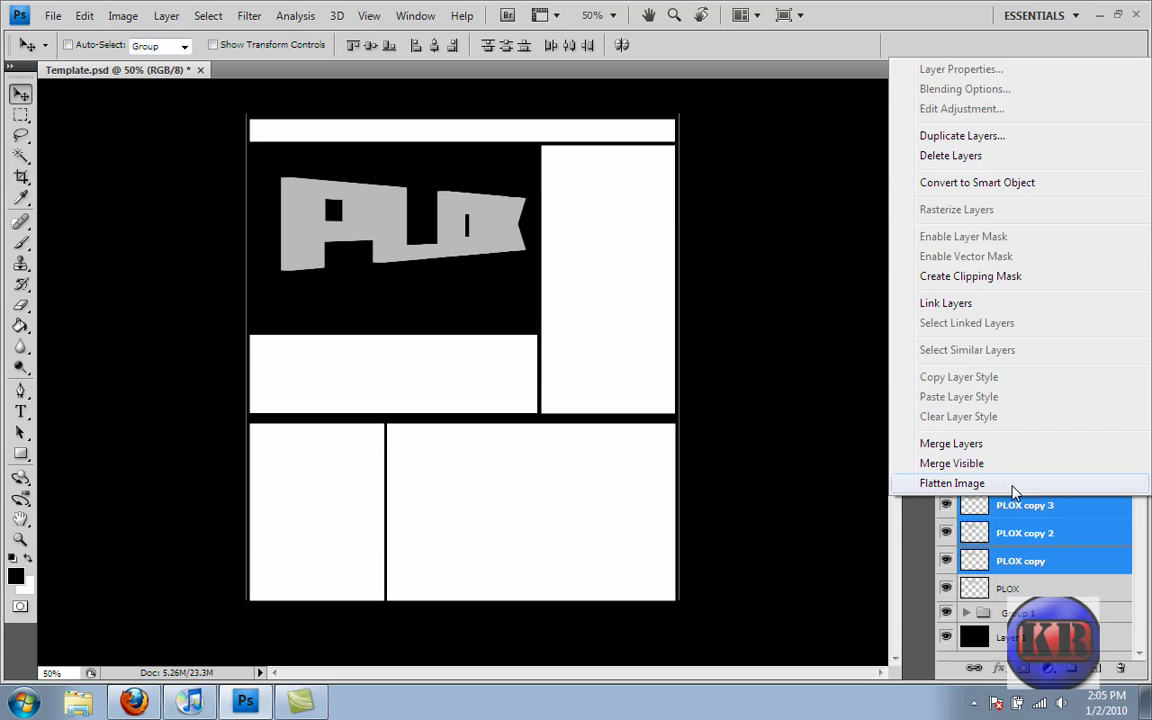
pyautogui.click(978, 443)
pyautogui.moveTo(974, 283); pyautogui.dragTo(972, 252)
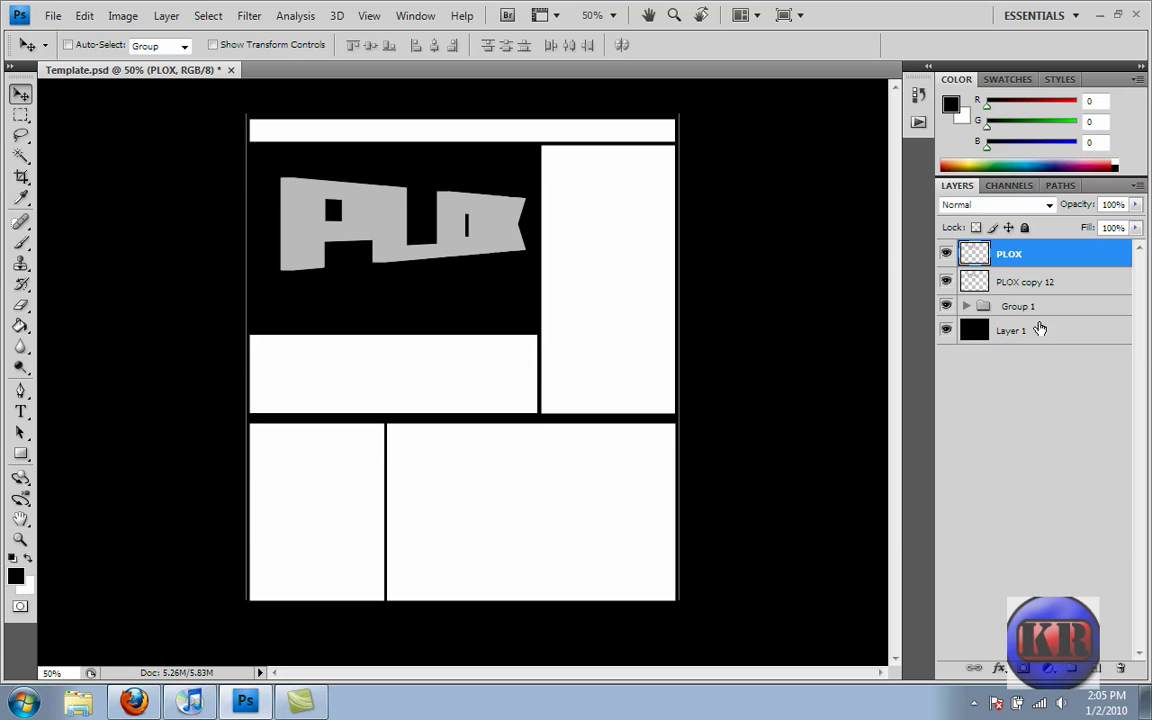
# - Give PLOX an Inner Bevel and Emboss with a ringed gloss contour, size 10 px, soften 1 px
pyautogui.rightClick(970, 256)
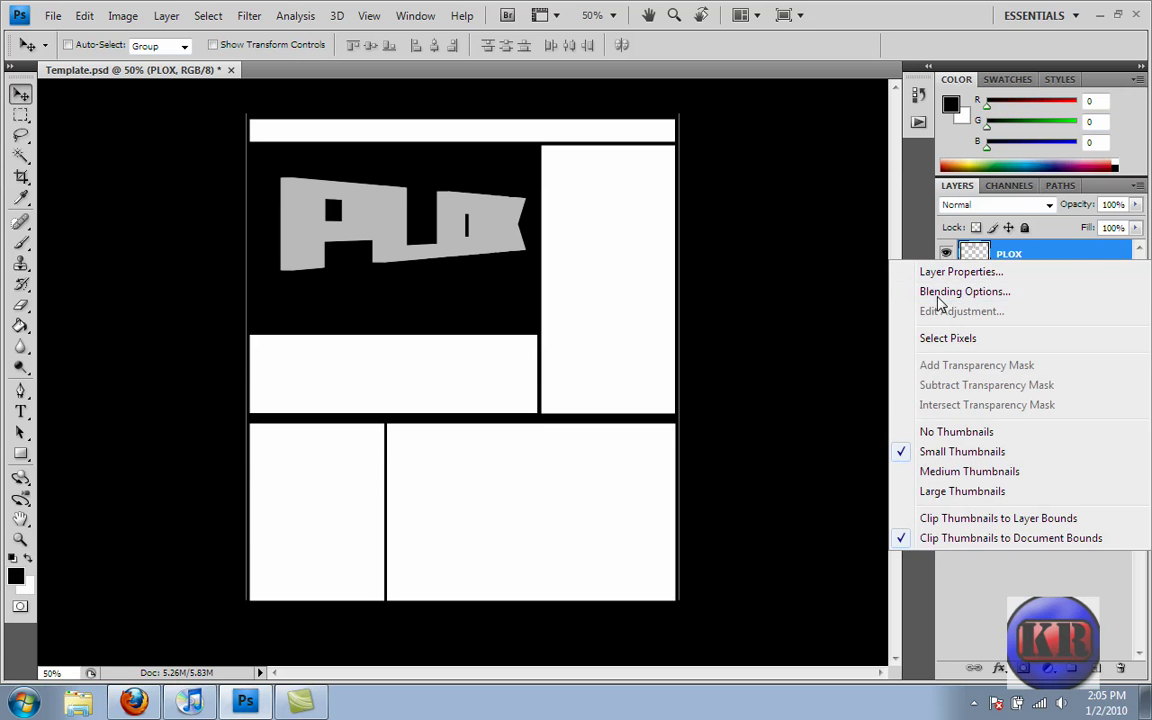
pyautogui.click(962, 294)
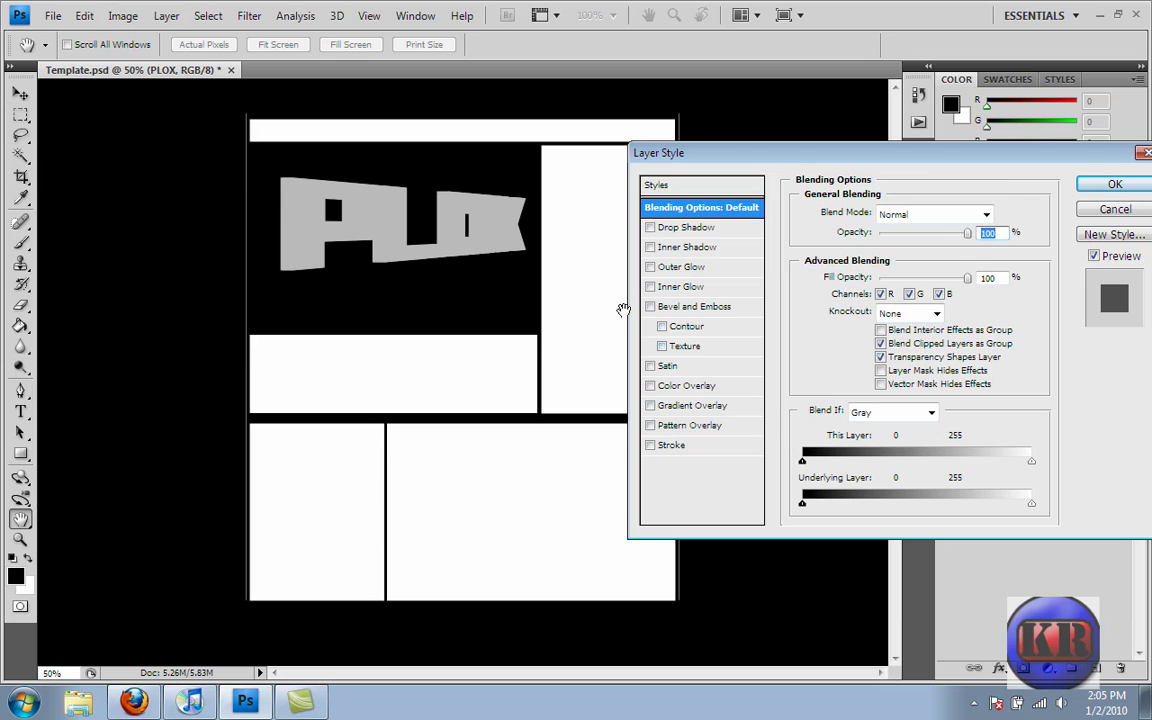
pyautogui.click(650, 307)
pyautogui.click(663, 308)
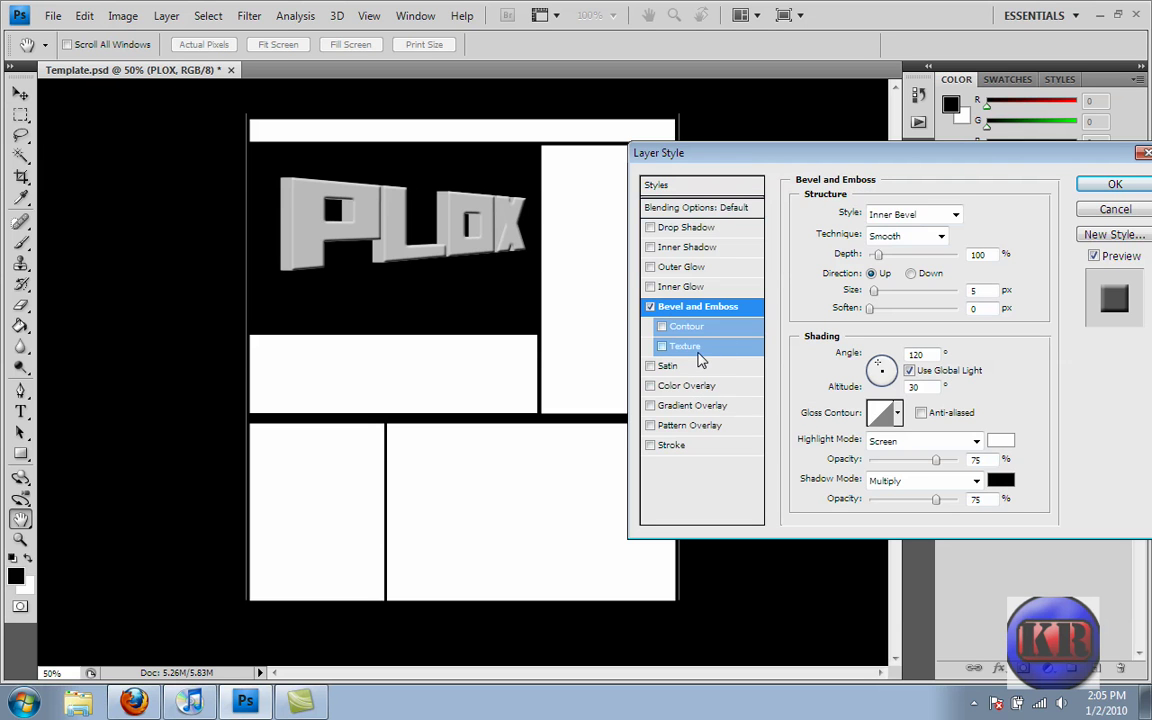
pyautogui.click(661, 328)
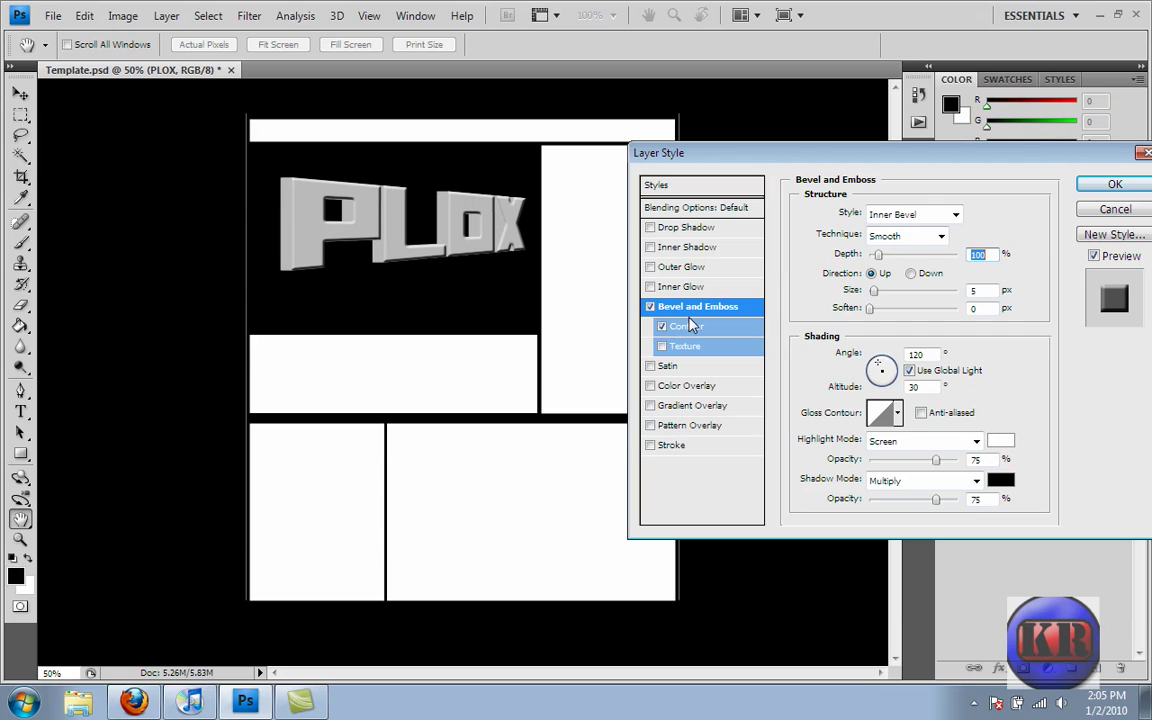
pyautogui.click(898, 418)
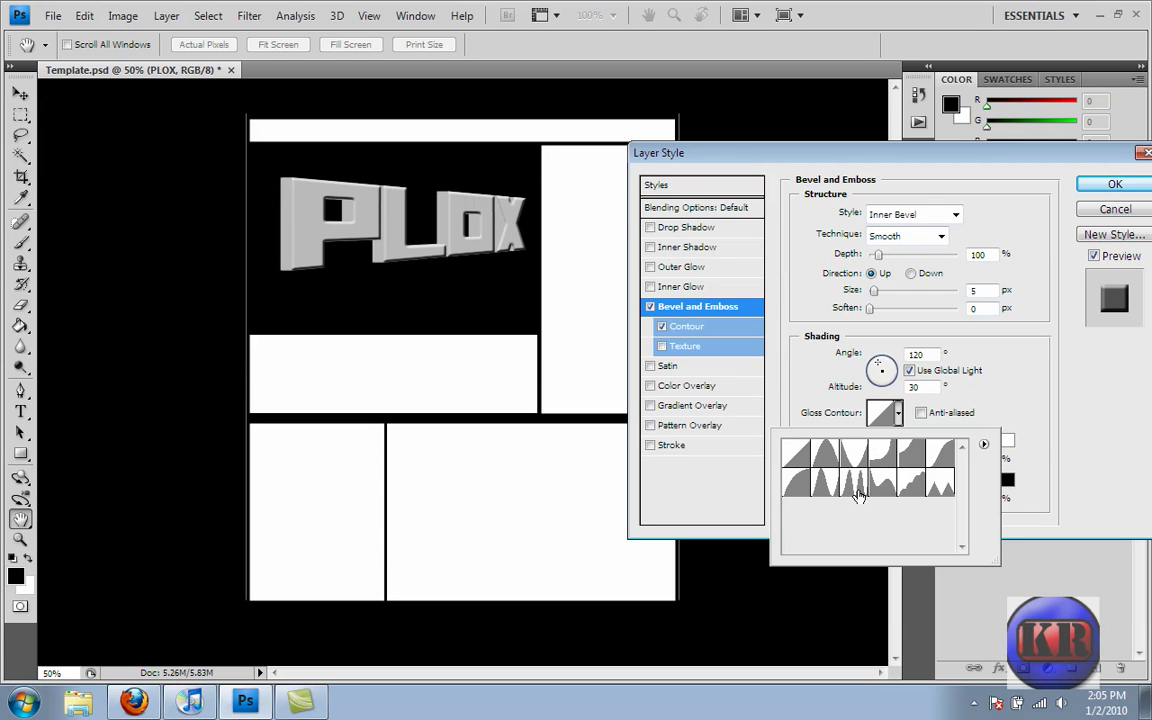
pyautogui.click(855, 485)
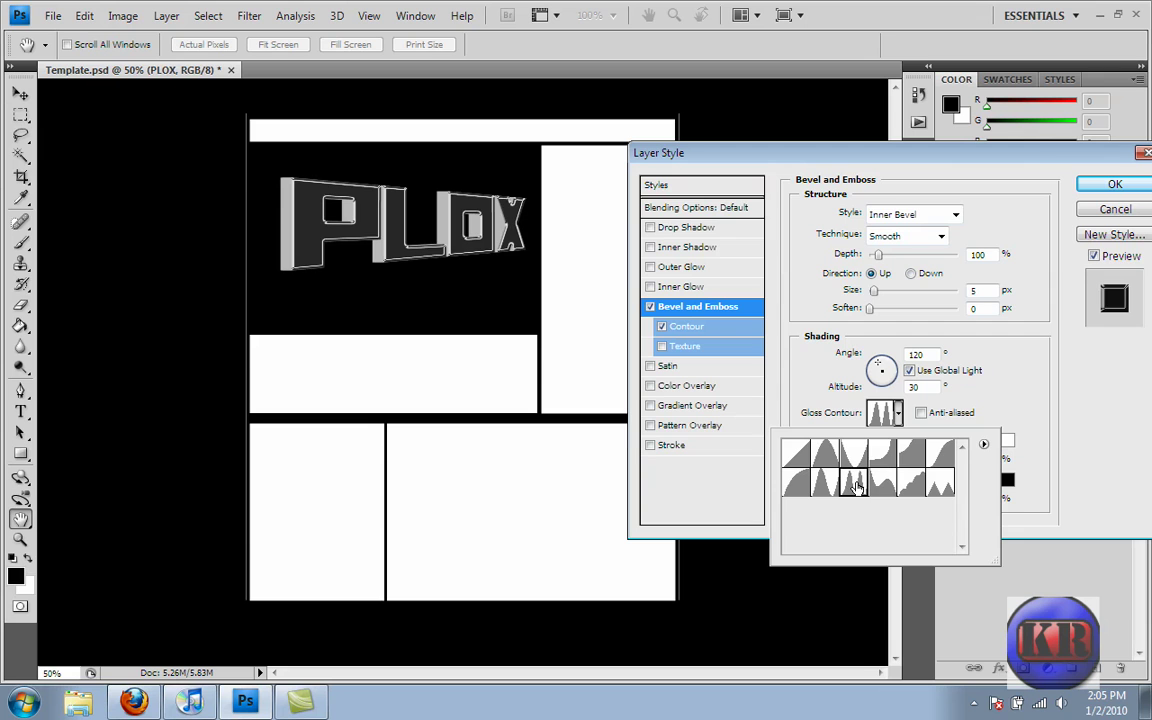
pyautogui.click(980, 273)
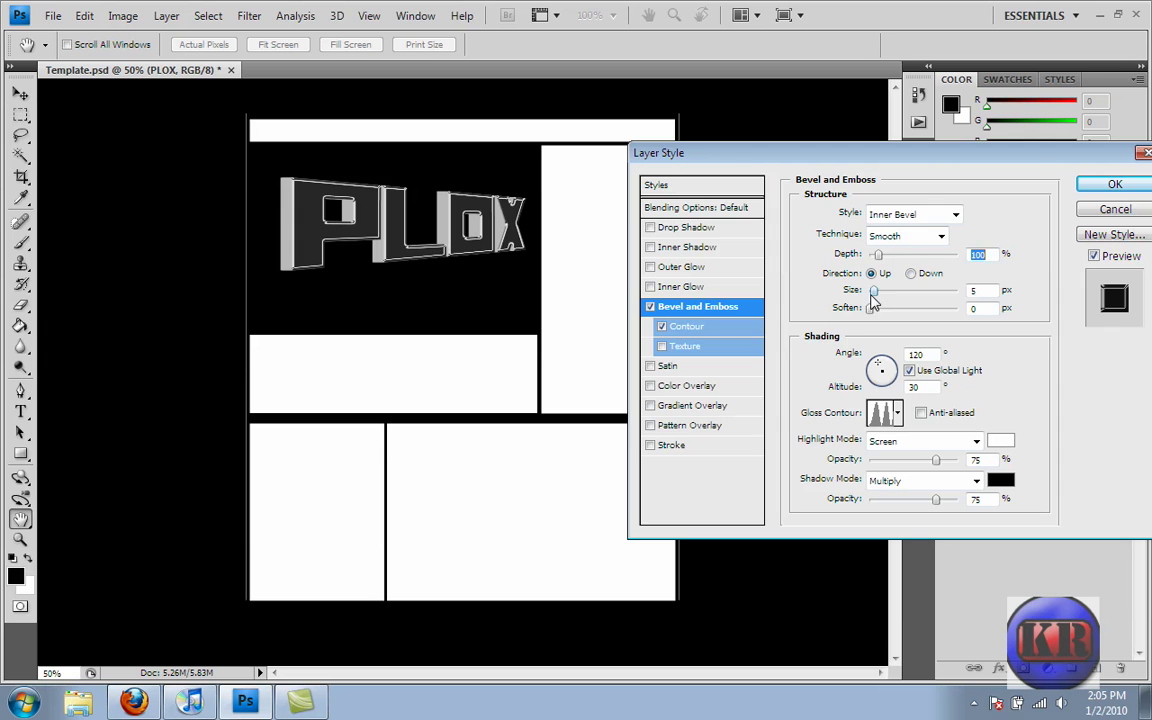
pyautogui.moveTo(873, 297)
pyautogui.mouseDown()
pyautogui.moveTo(897, 323)
pyautogui.moveTo(876, 318)
pyautogui.mouseUp()
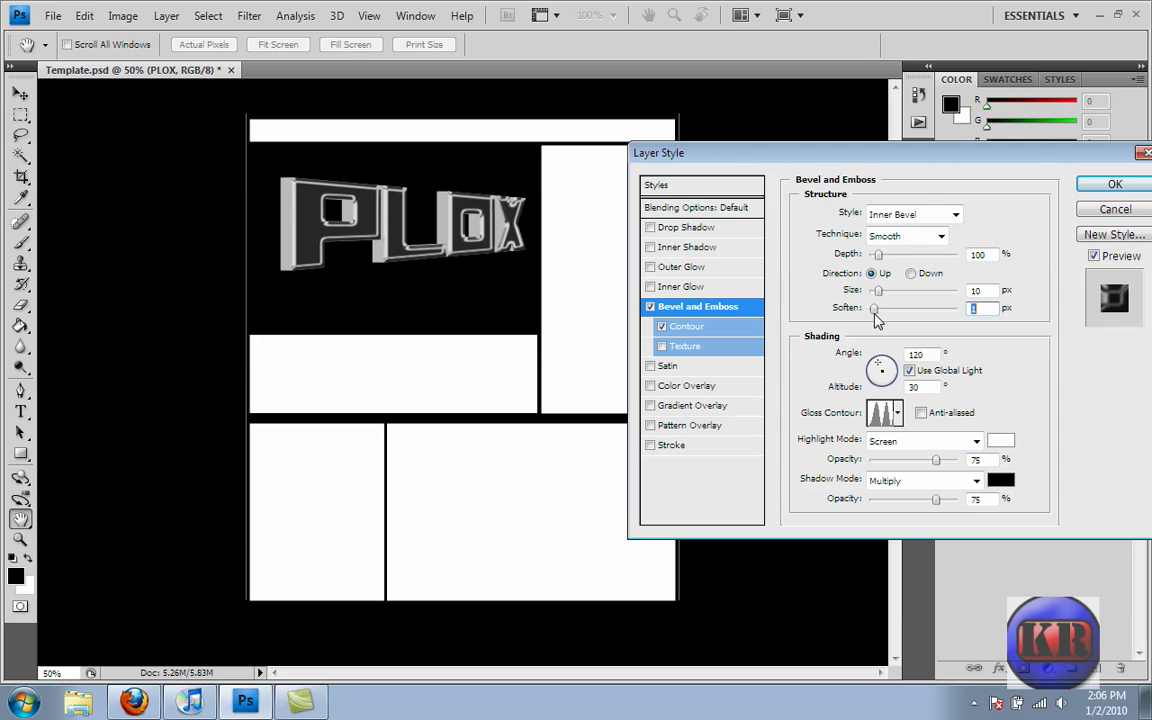
pyautogui.click(1114, 184)
# - Give PLOX copy 12 a ringed-contour bevel (54 px, soften 2 px) plus a Gradient Overlay
pyautogui.rightClick(985, 314)
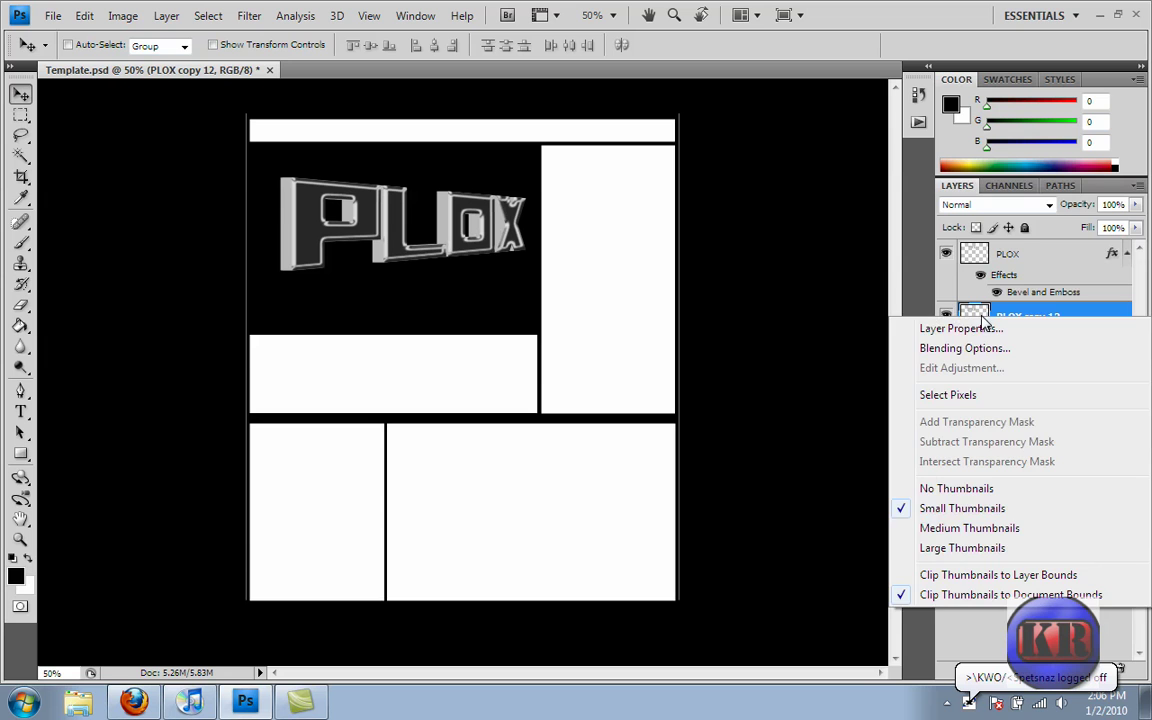
pyautogui.click(965, 348)
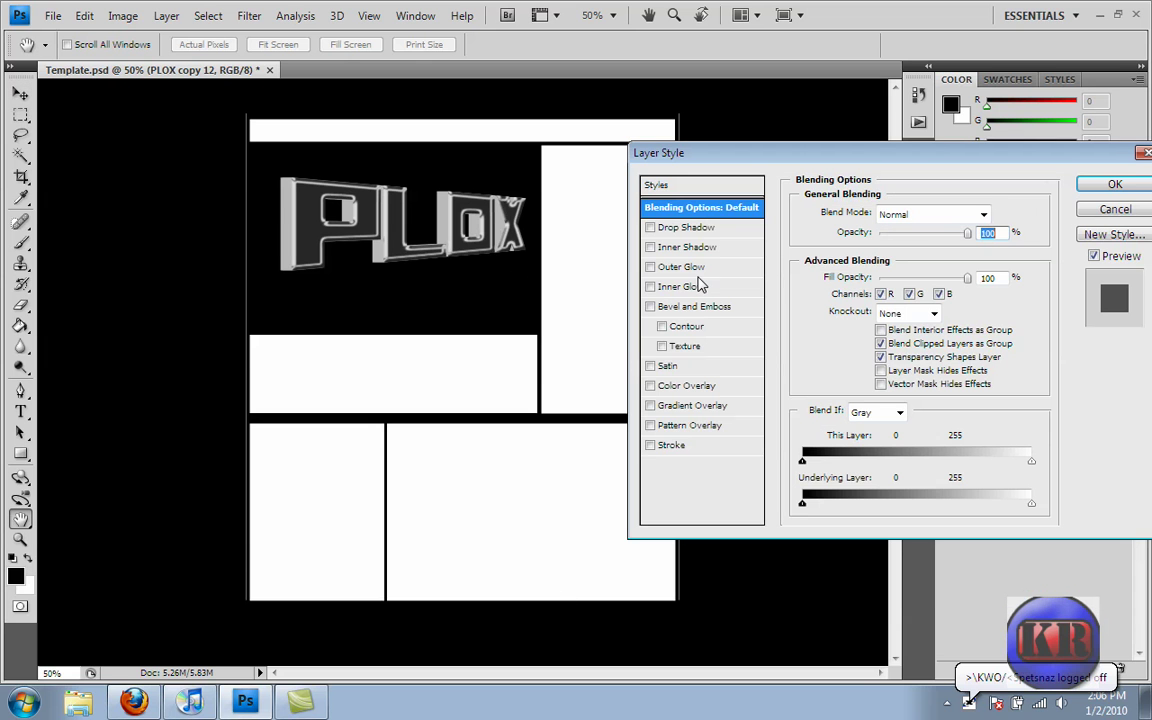
pyautogui.click(650, 307)
pyautogui.click(661, 326)
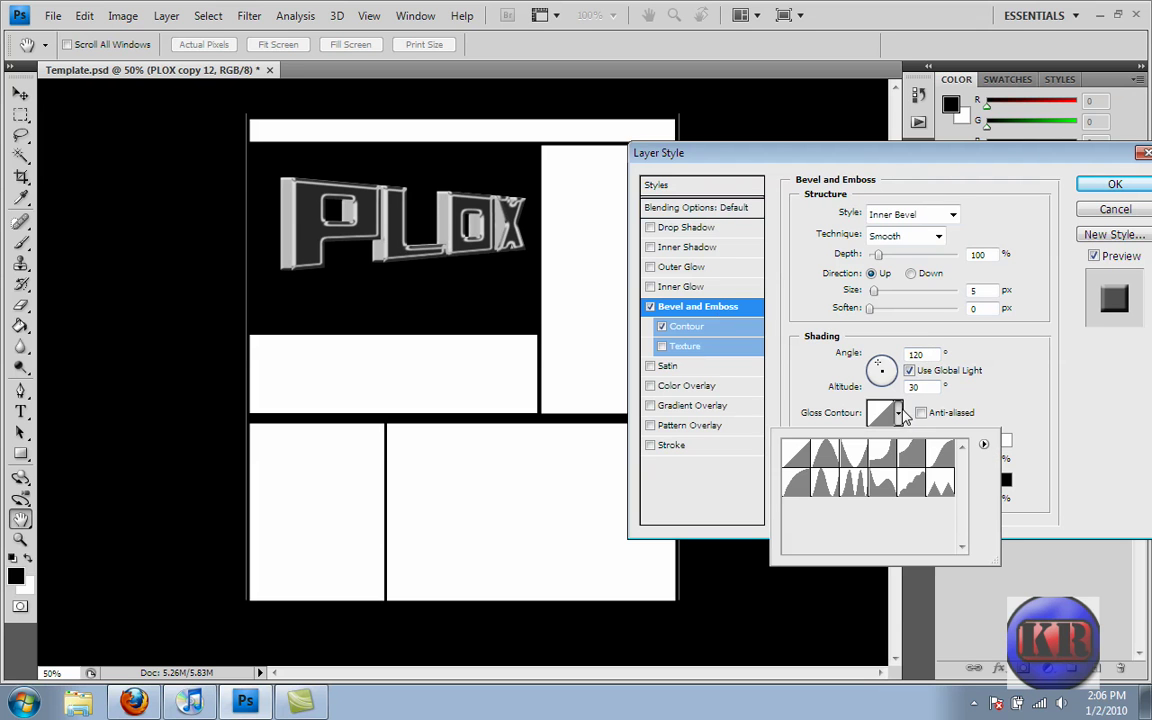
pyautogui.click(853, 483)
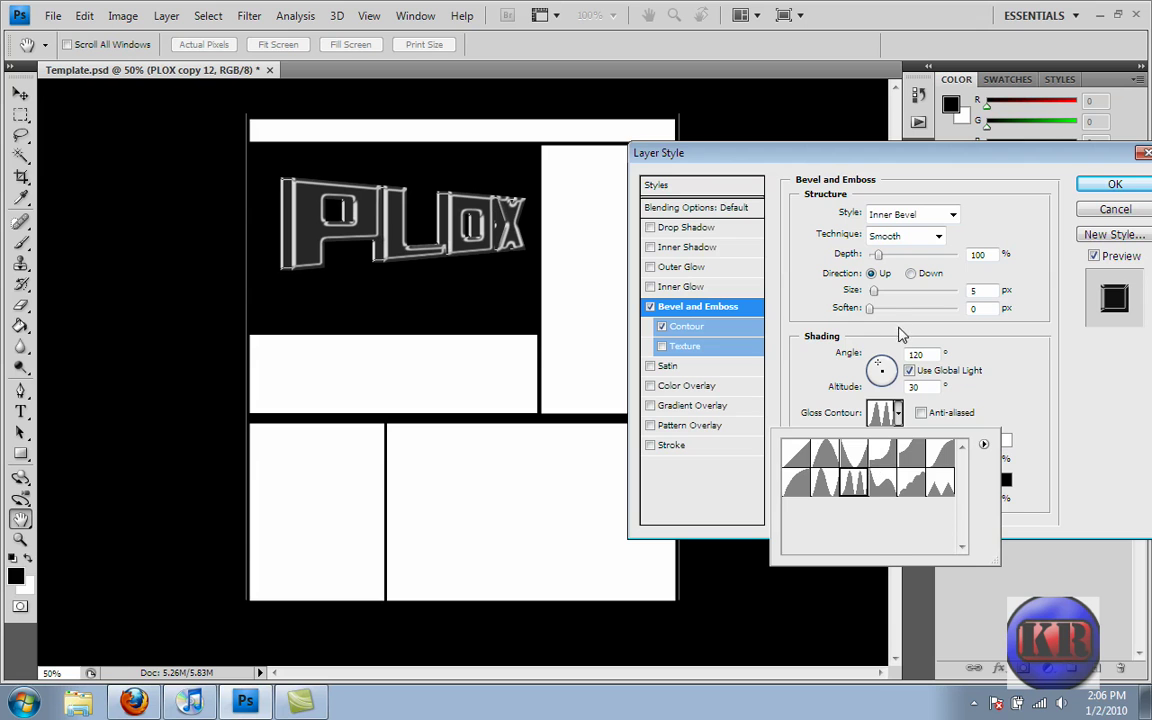
pyautogui.moveTo(877, 290)
pyautogui.mouseDown()
pyautogui.moveTo(893, 298)
pyautogui.moveTo(883, 312)
pyautogui.mouseUp()
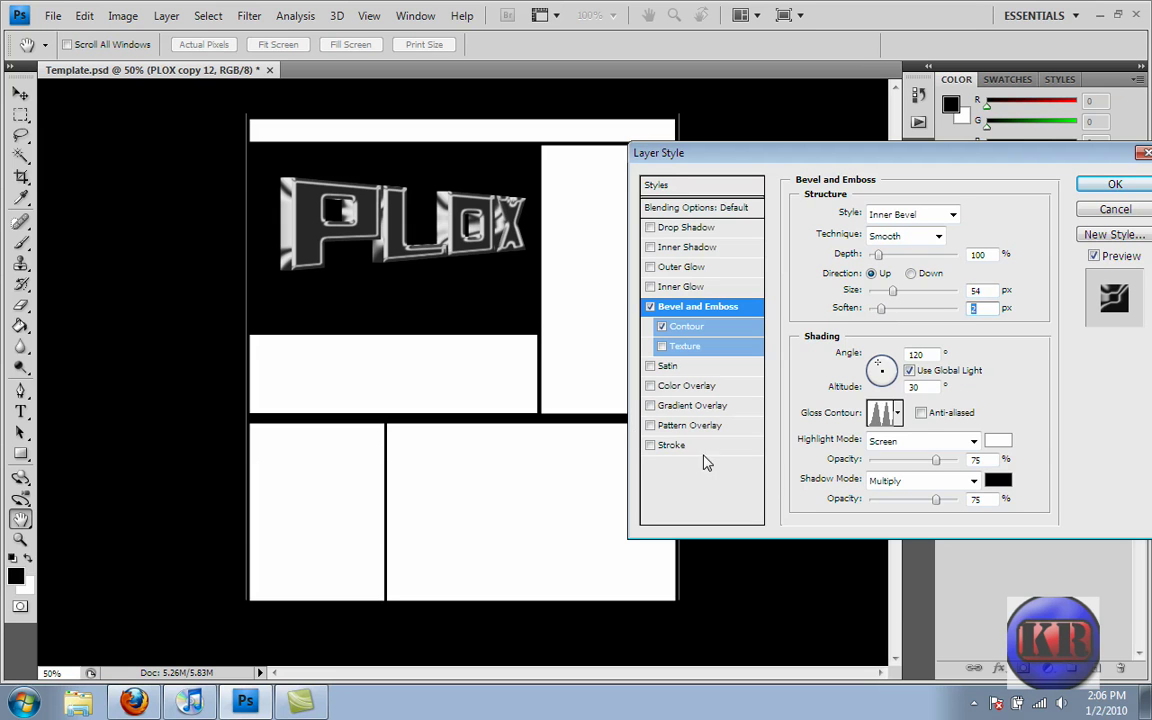
pyautogui.click(650, 446)
pyautogui.click(650, 446)
pyautogui.click(650, 406)
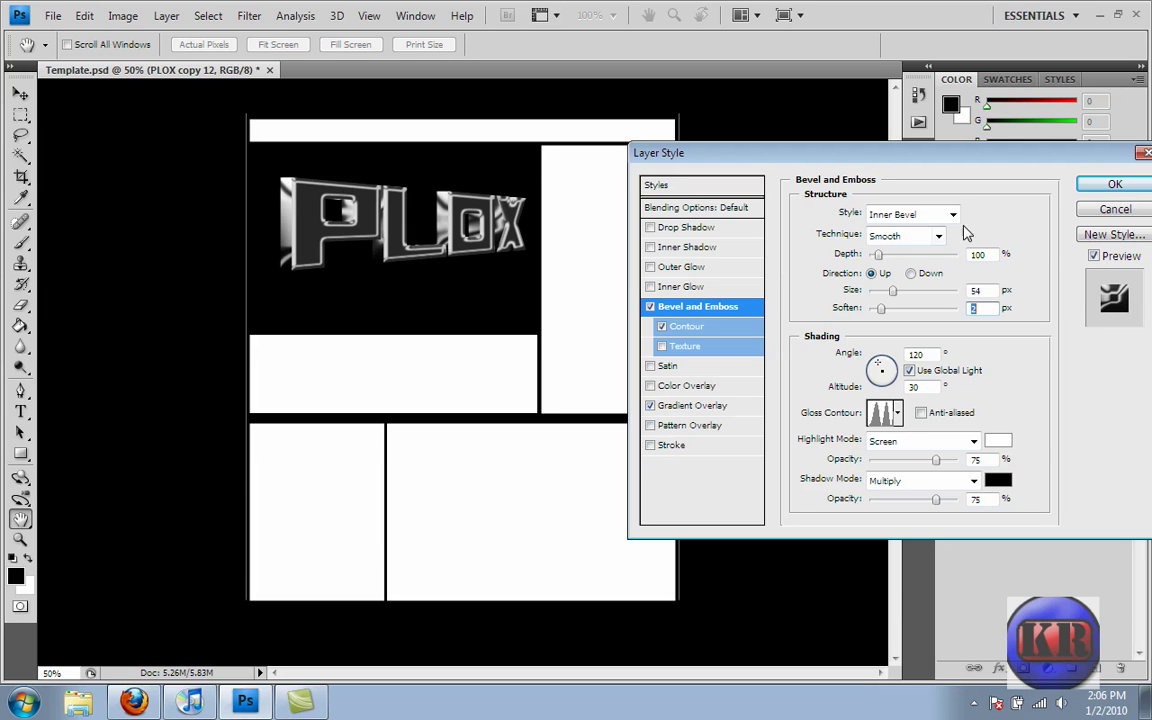
pyautogui.click(1115, 184)
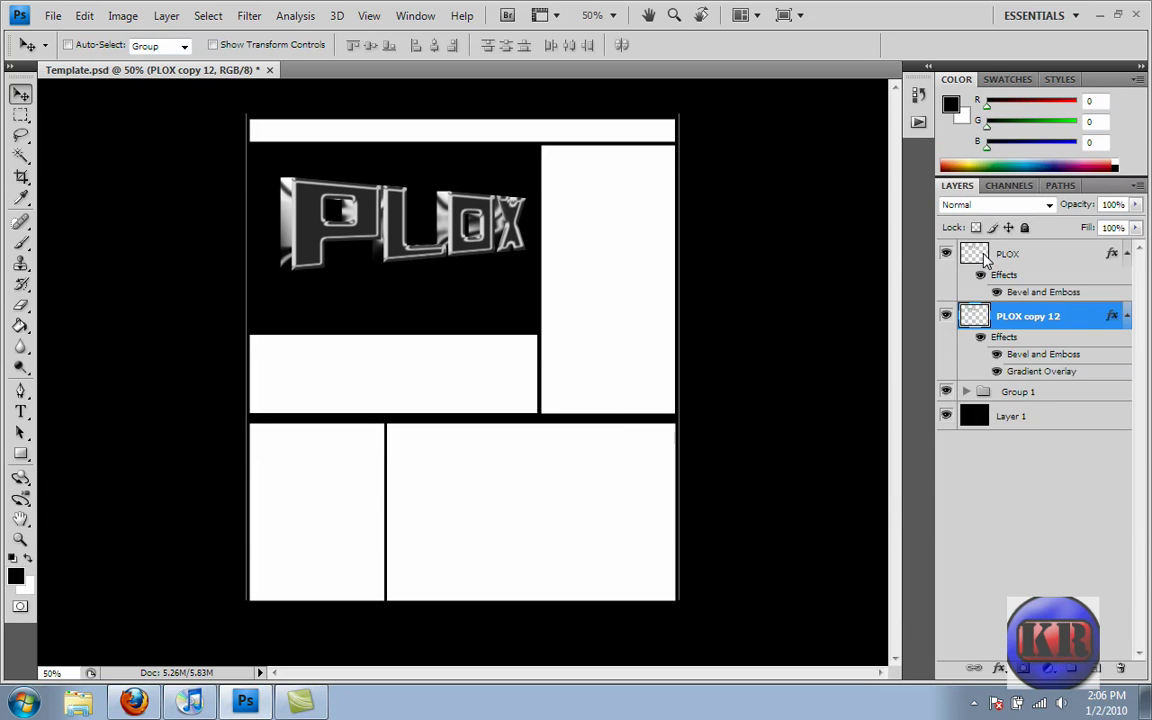
# - Add a Gradient Overlay style to the front PLOX layer
pyautogui.rightClick(960, 256)
pyautogui.click(978, 284)
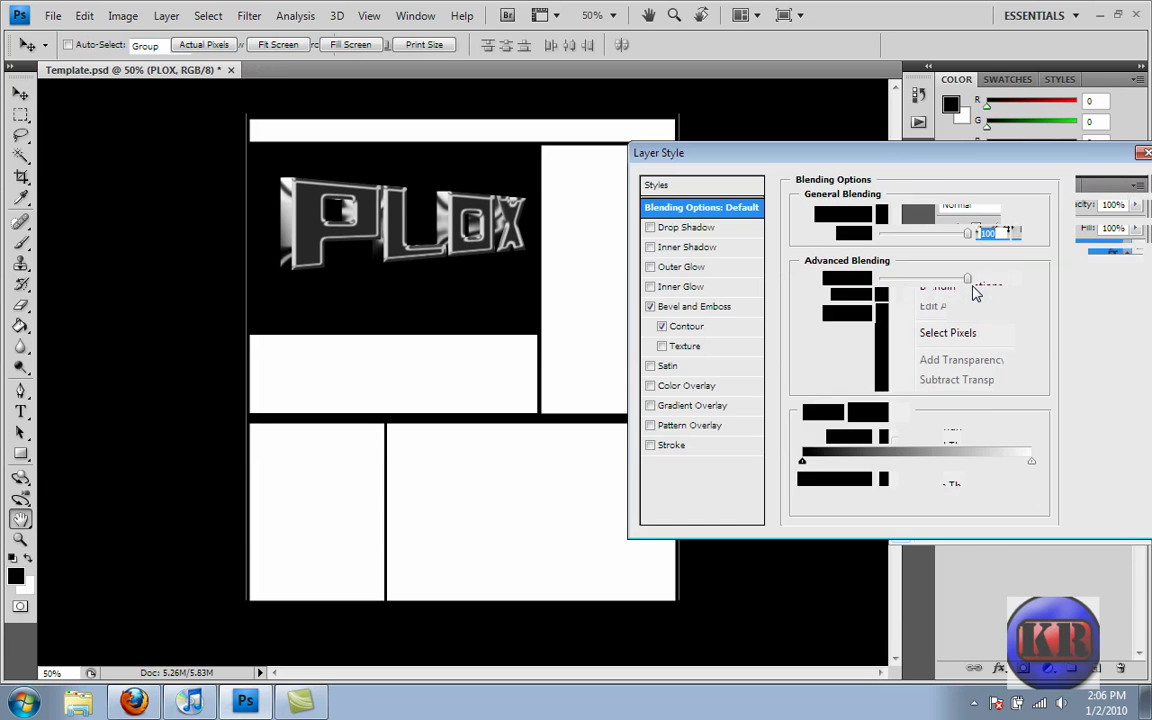
pyautogui.click(651, 406)
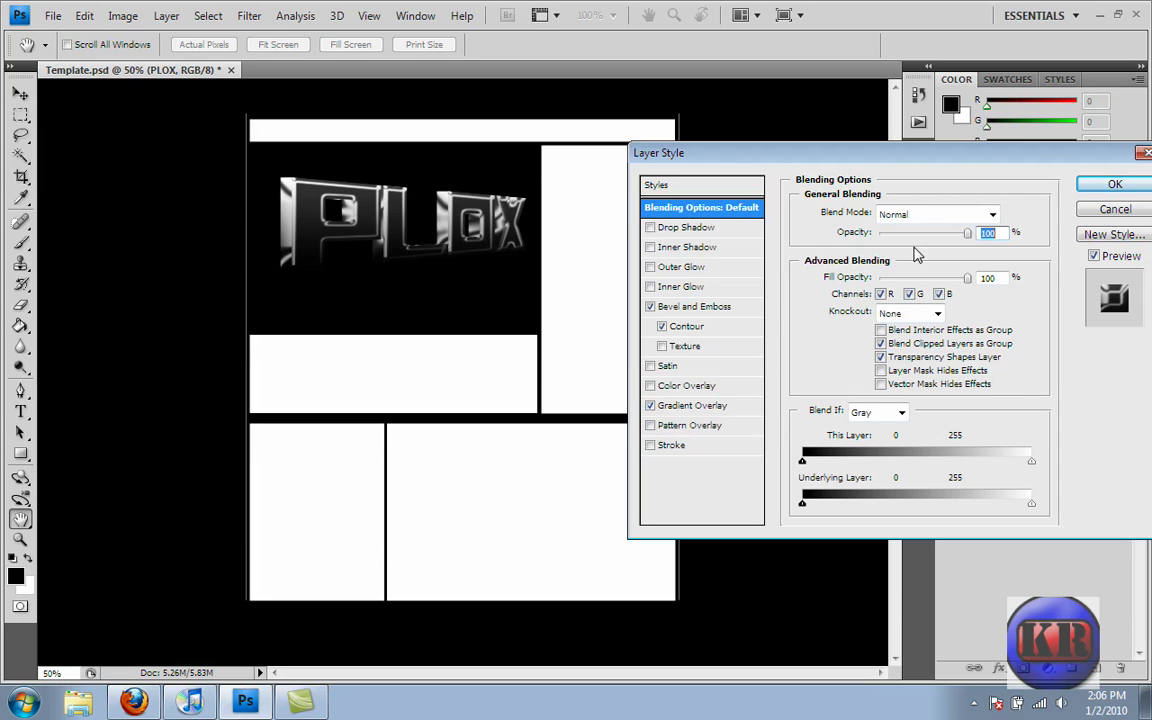
pyautogui.click(1113, 184)
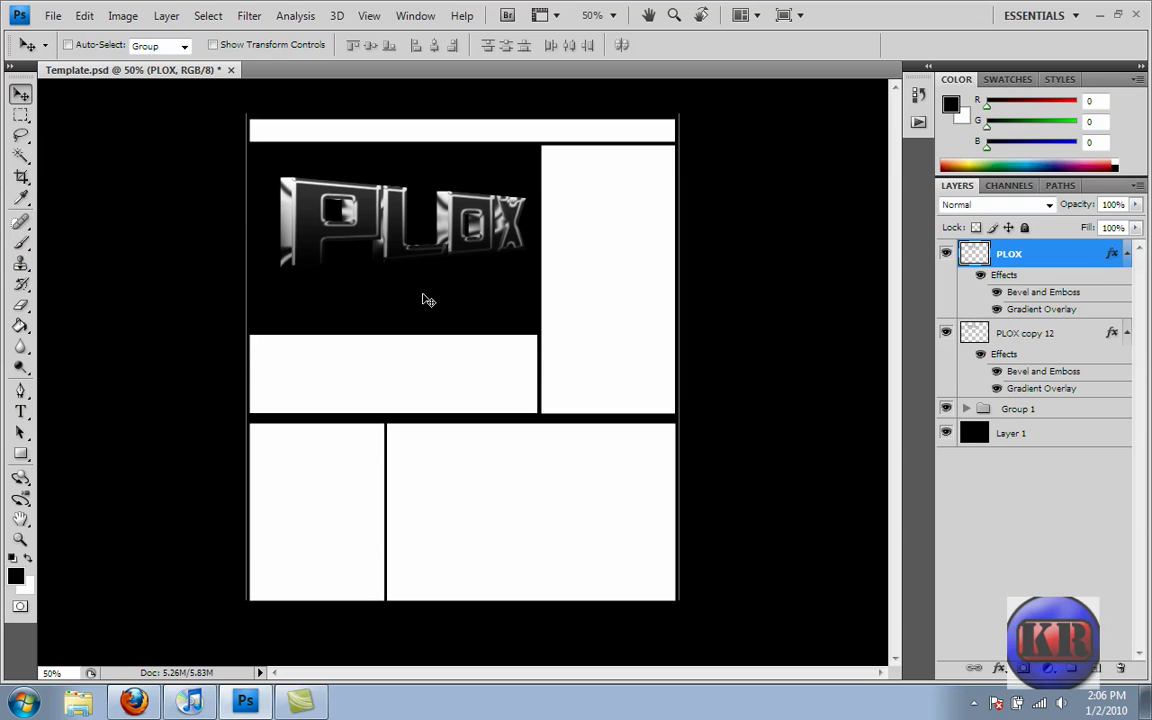
# - Nudge the PLOX layer slightly with Free Transform
pyautogui.hotkey('ctrl', 't')
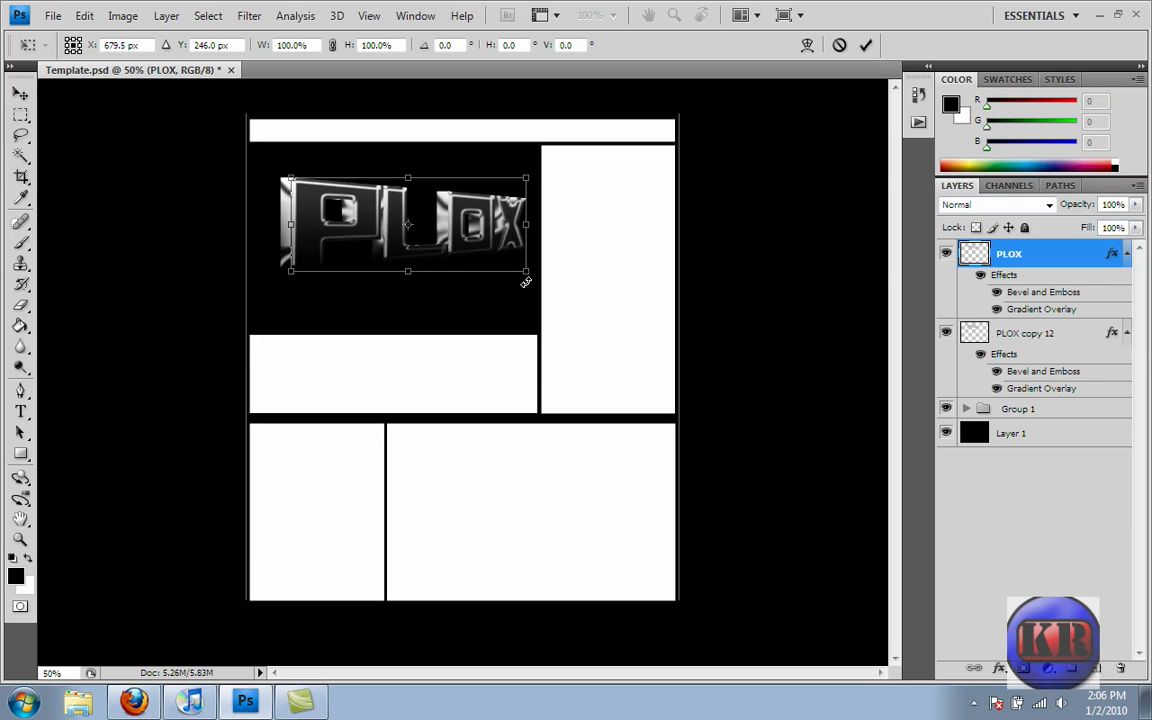
pyautogui.moveTo(525, 283)
pyautogui.mouseDown()
pyautogui.moveTo(524, 185)
pyautogui.moveTo(533, 287)
pyautogui.mouseUp()
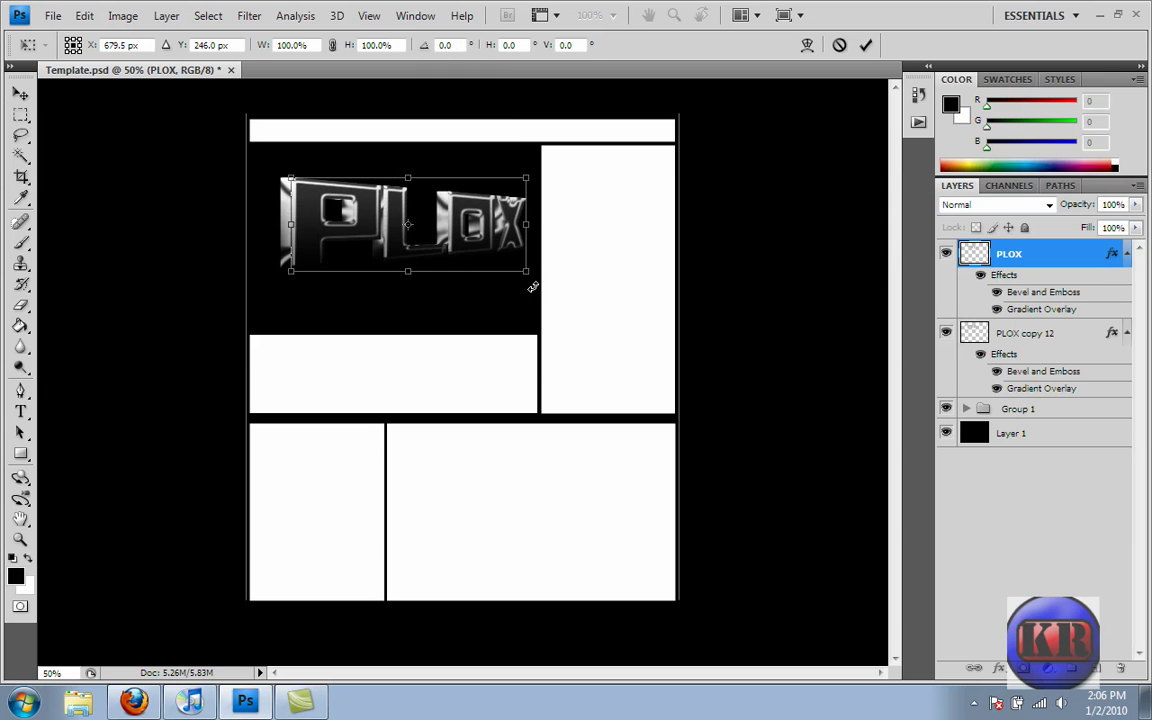
pyautogui.press('Return')
pyautogui.rightClick(982, 330)
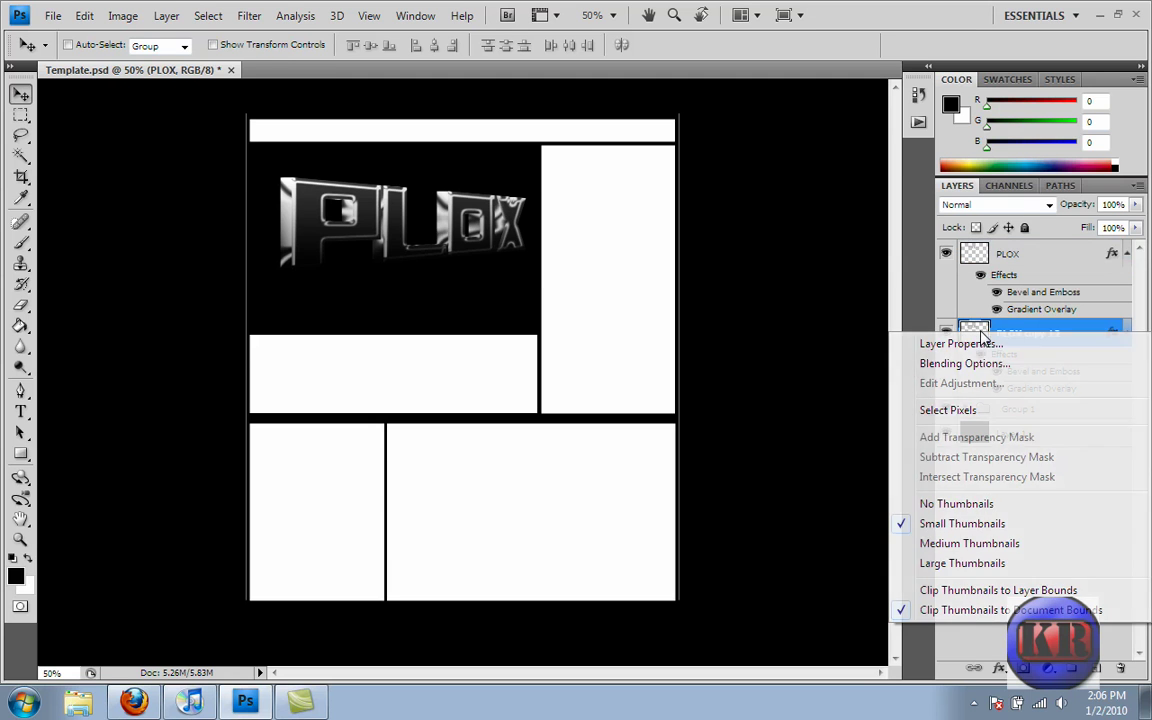
pyautogui.click(982, 330)
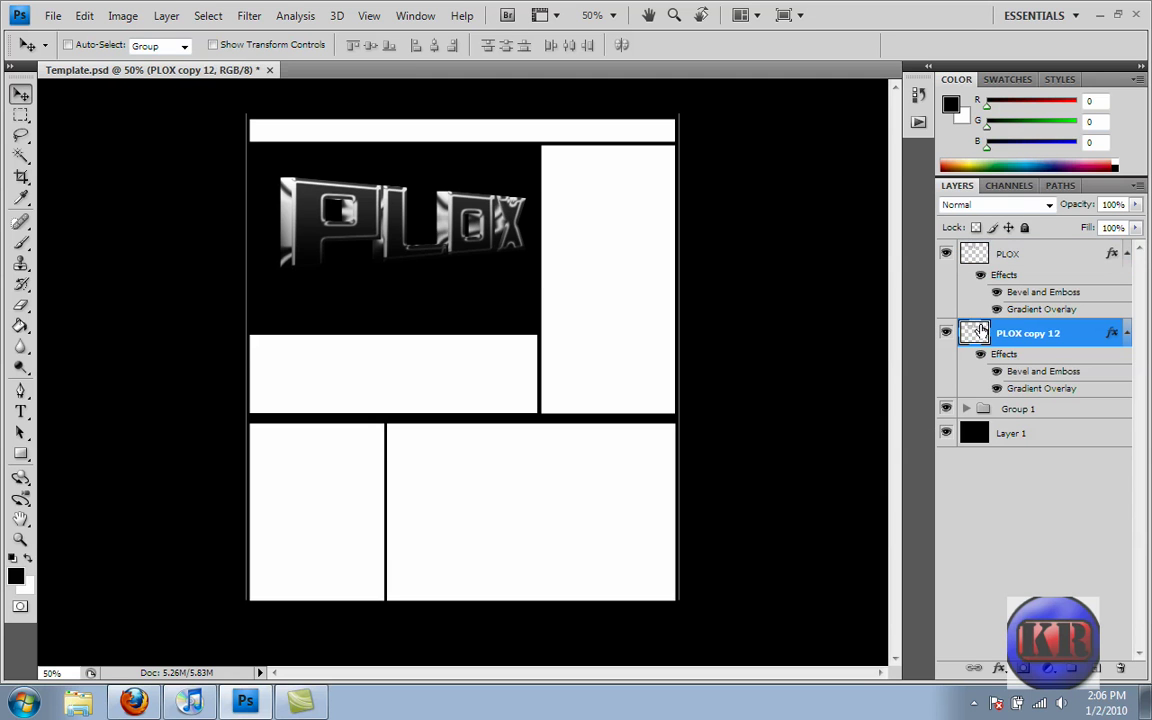
# - Merge PLOX and PLOX copy 12 into one PLOX layer and shift it upward
pyautogui.click(979, 262)
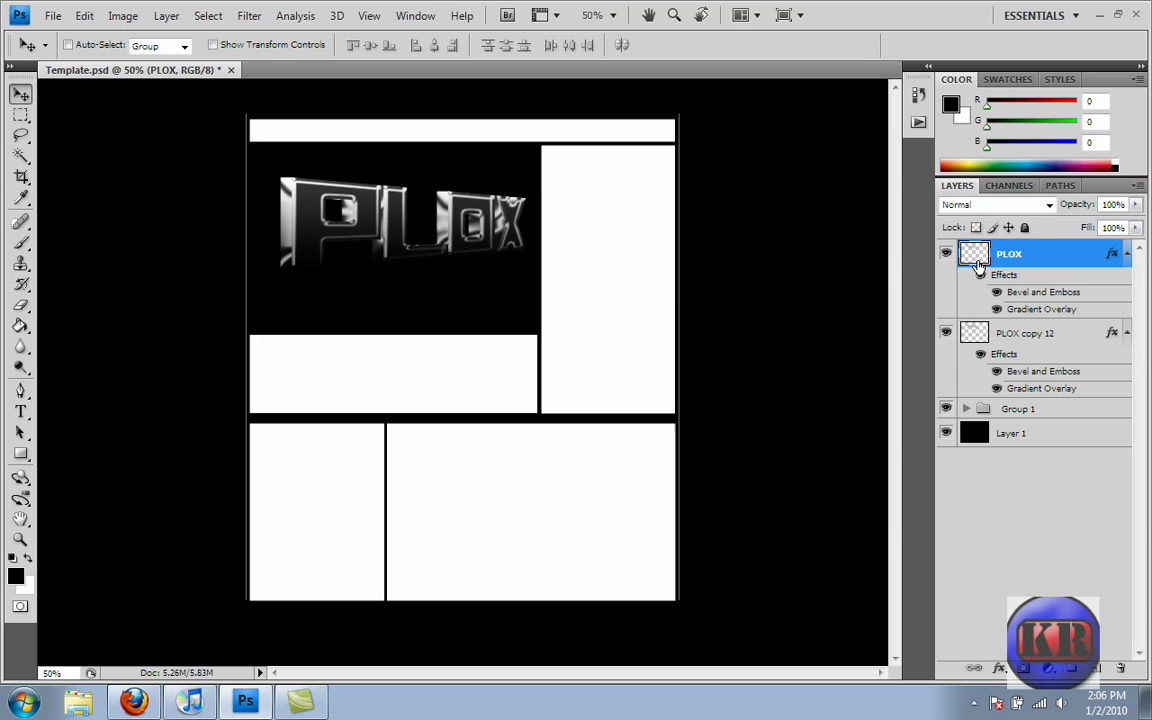
pyautogui.keyDown('shift'); pyautogui.click(973, 338); pyautogui.keyUp('shift')
pyautogui.rightClick(1004, 333)
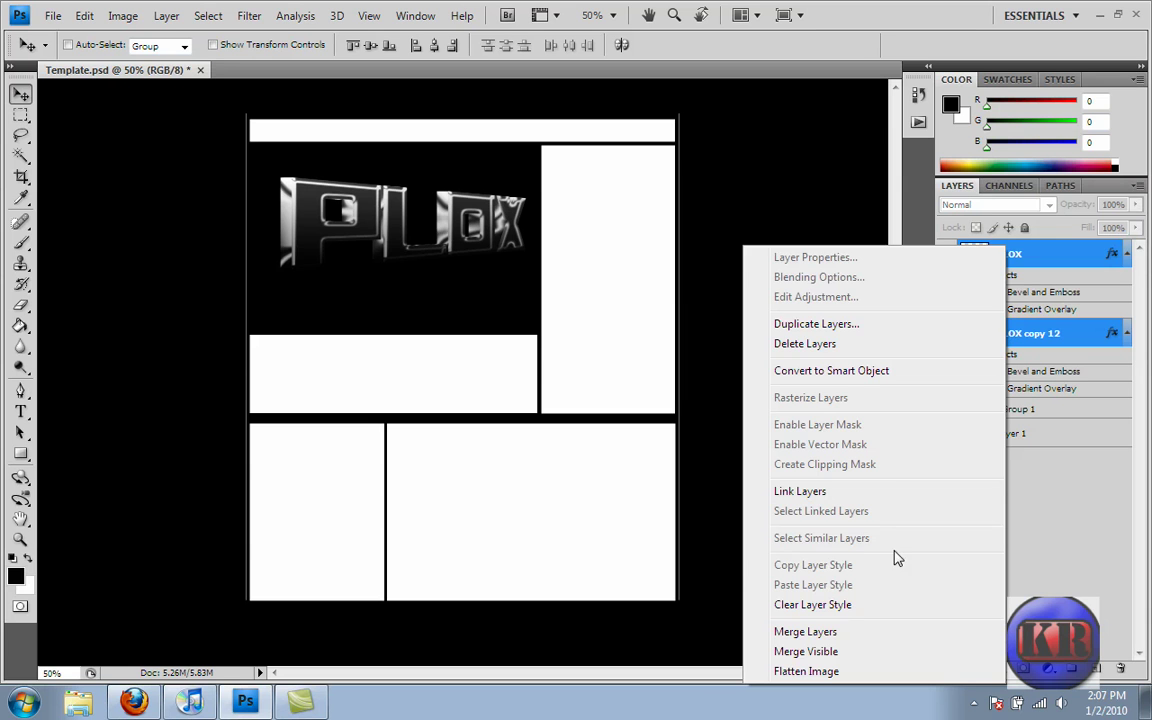
pyautogui.click(851, 632)
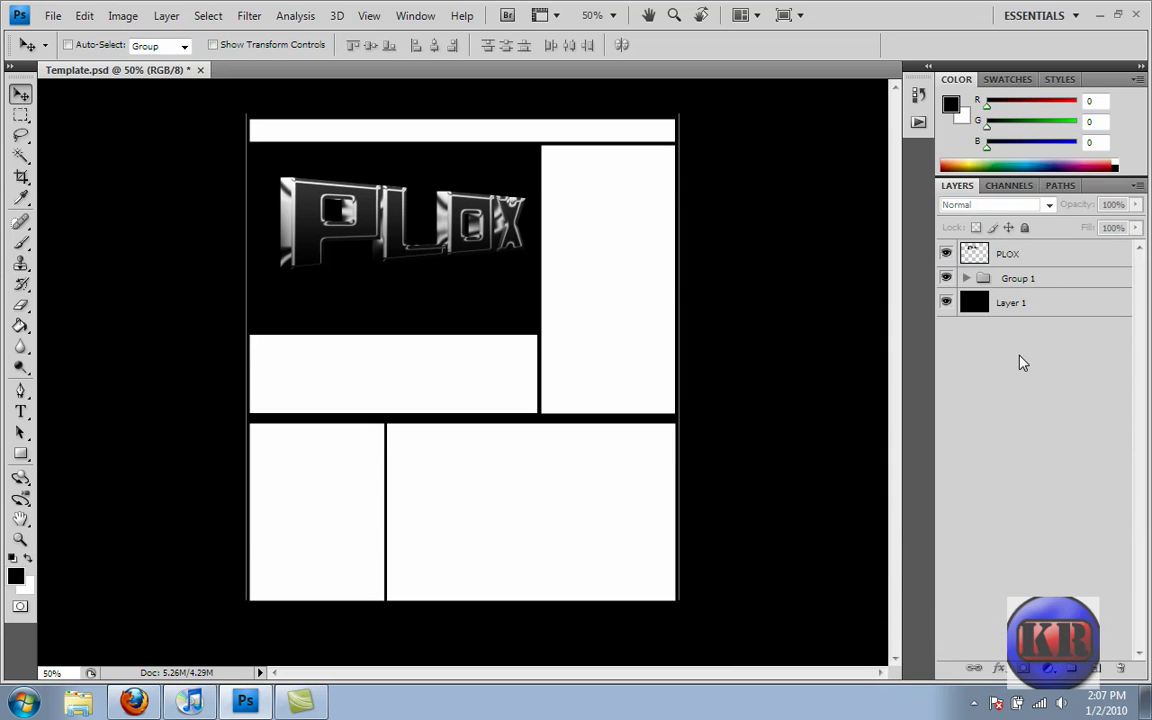
pyautogui.click(305, 222)
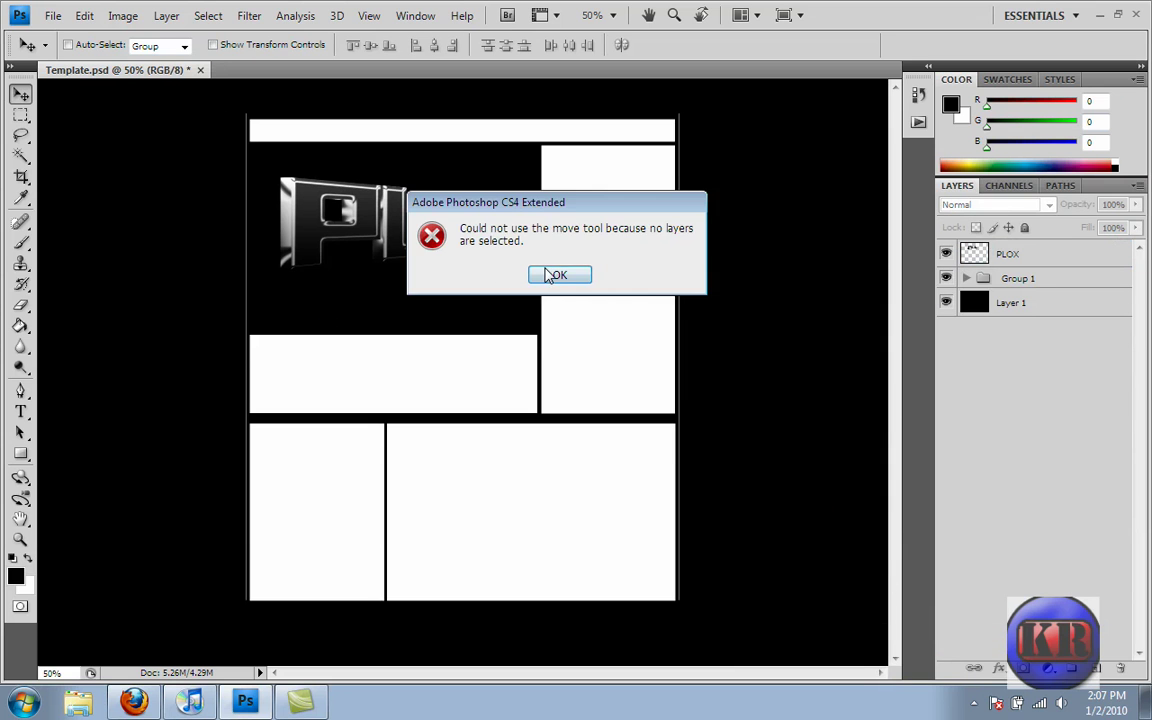
pyautogui.click(559, 275)
pyautogui.click(975, 253)
pyautogui.moveTo(376, 202); pyautogui.dragTo(396, 118)
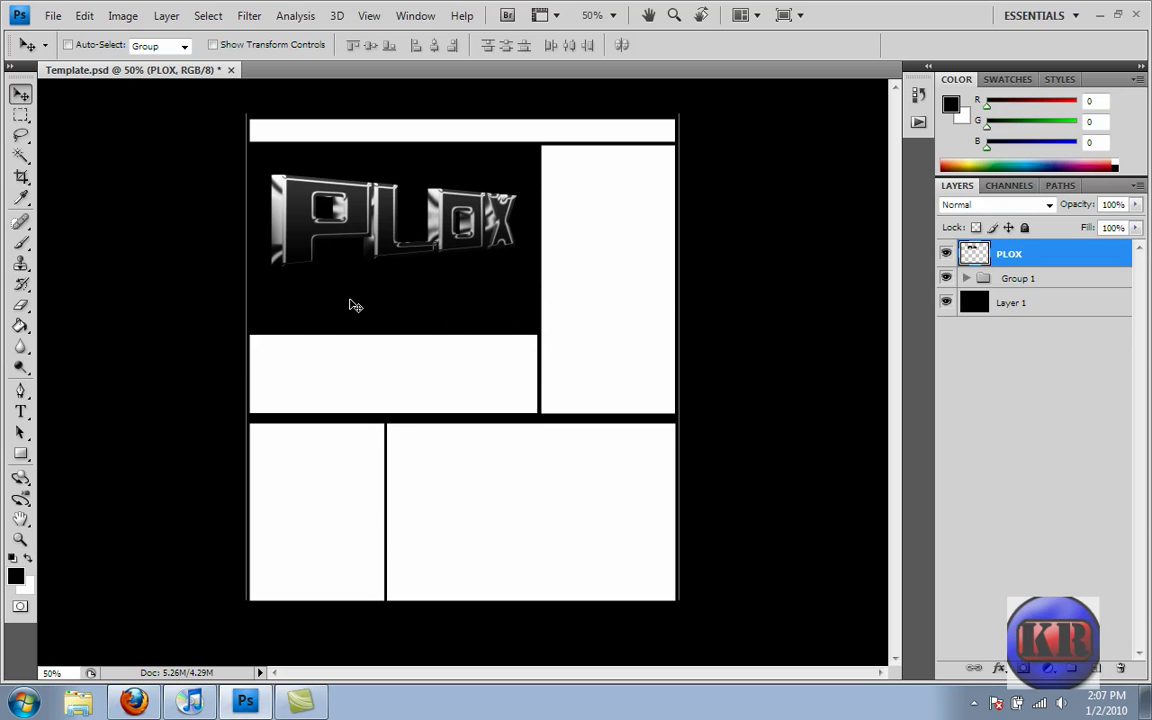
# - Rotate PLOX about 90° counter-clockwise and move it toward the page's left edge
pyautogui.hotkey('ctrl', 't')
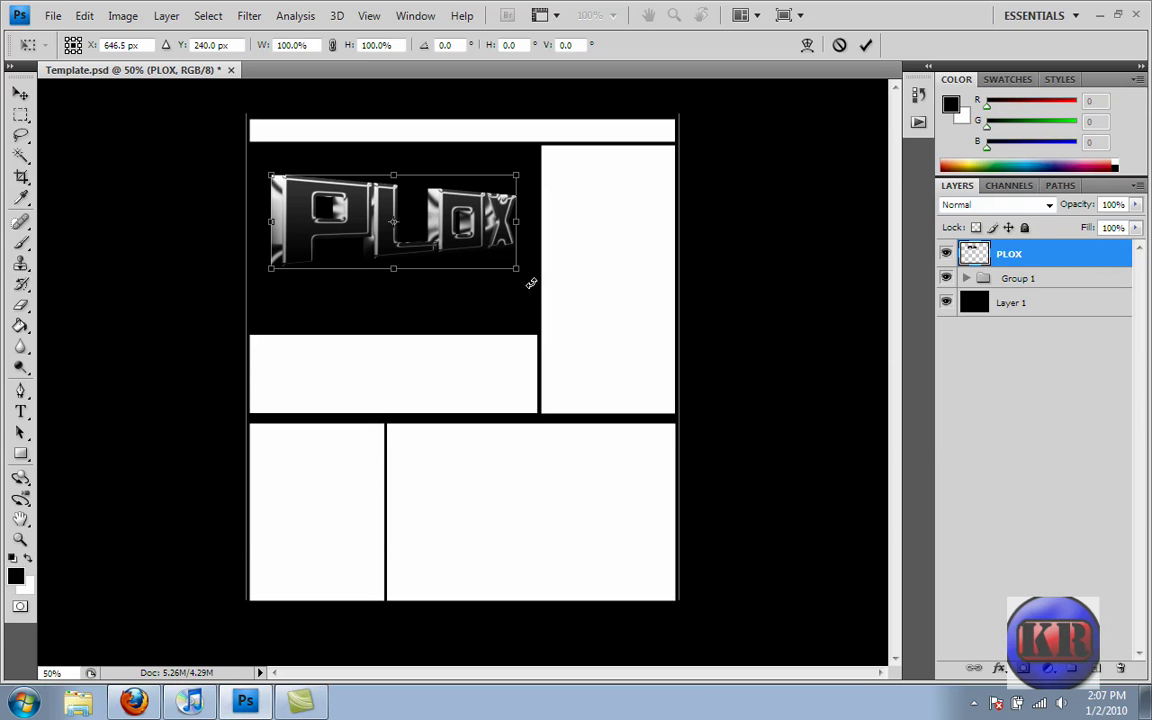
pyautogui.moveTo(532, 284); pyautogui.dragTo(433, 131)
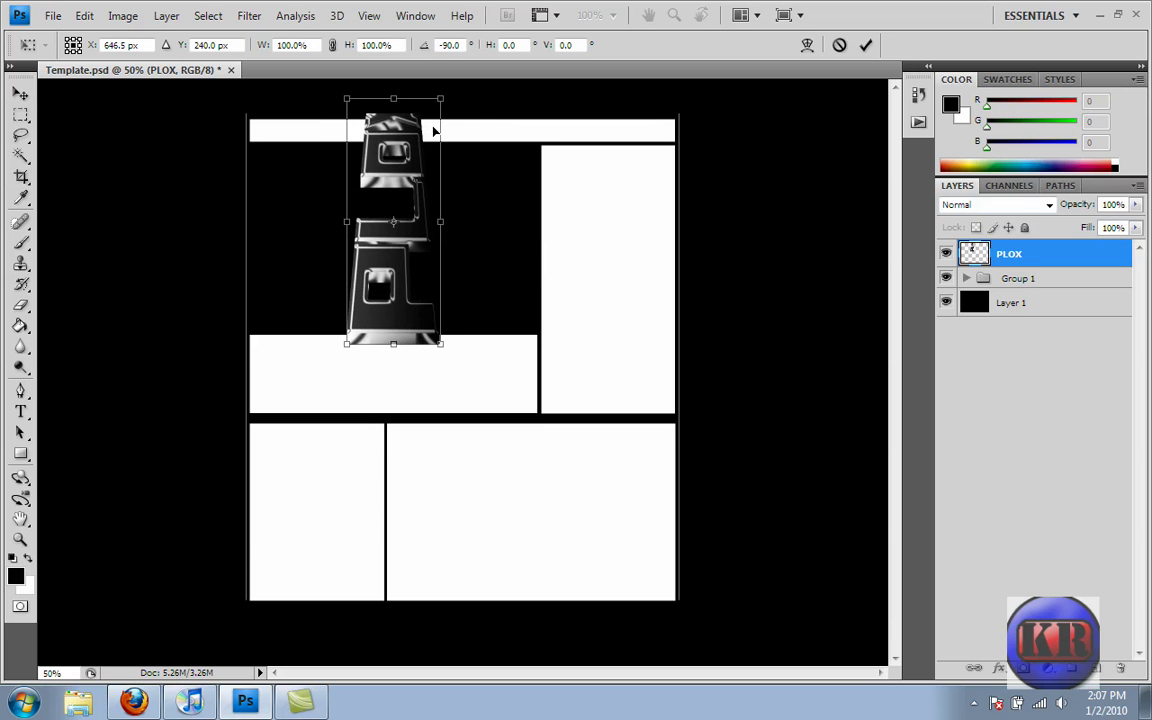
pyautogui.press('Return')
pyautogui.moveTo(505, 254); pyautogui.dragTo(199, 289)
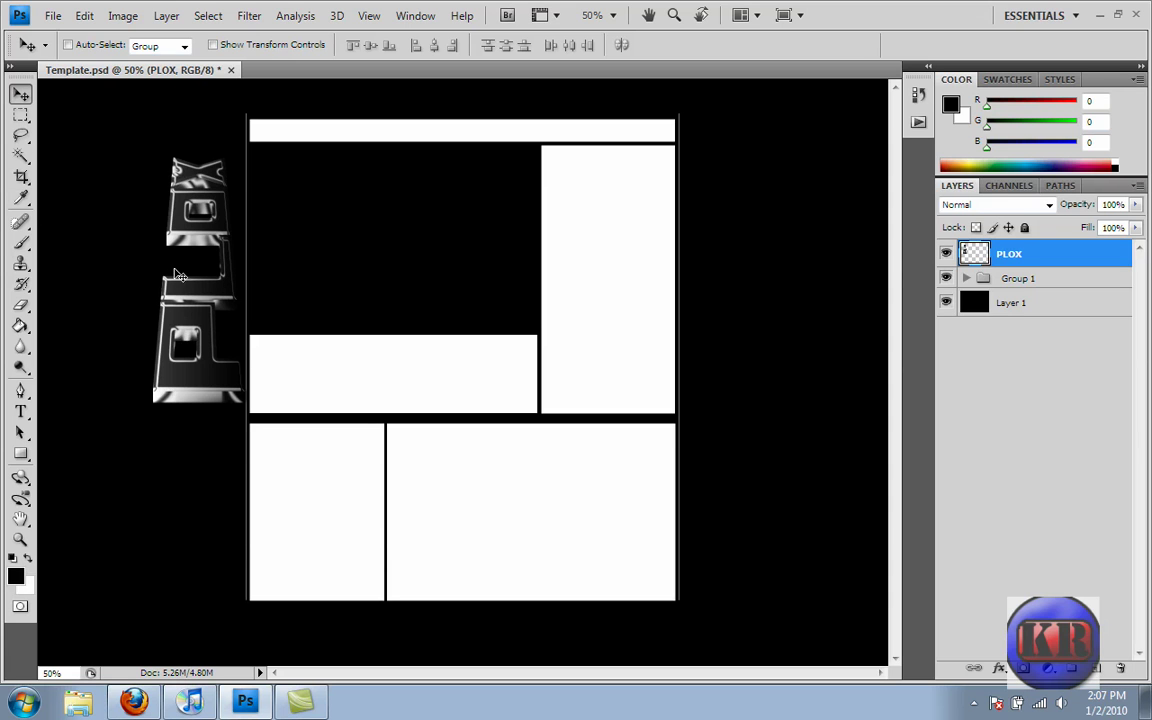
# - Rotate PLOX back to horizontal and move it onto the wide white box
pyautogui.hotkey('ctrl', 't')
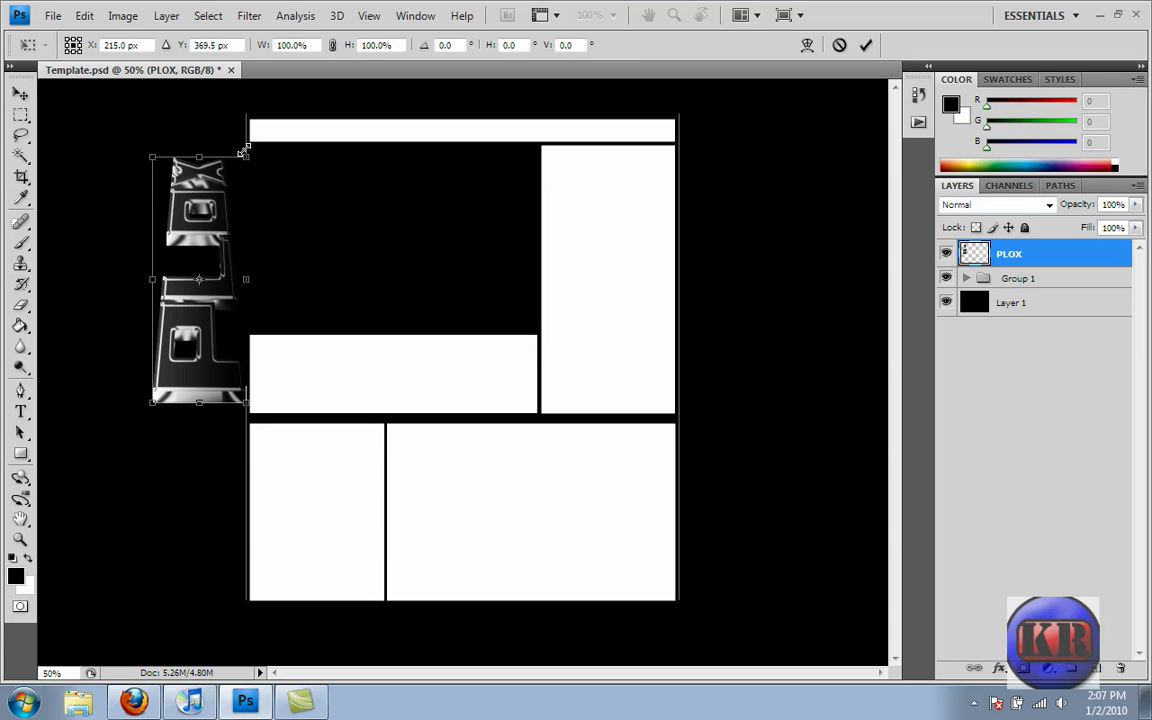
pyautogui.moveTo(249, 148); pyautogui.dragTo(362, 341)
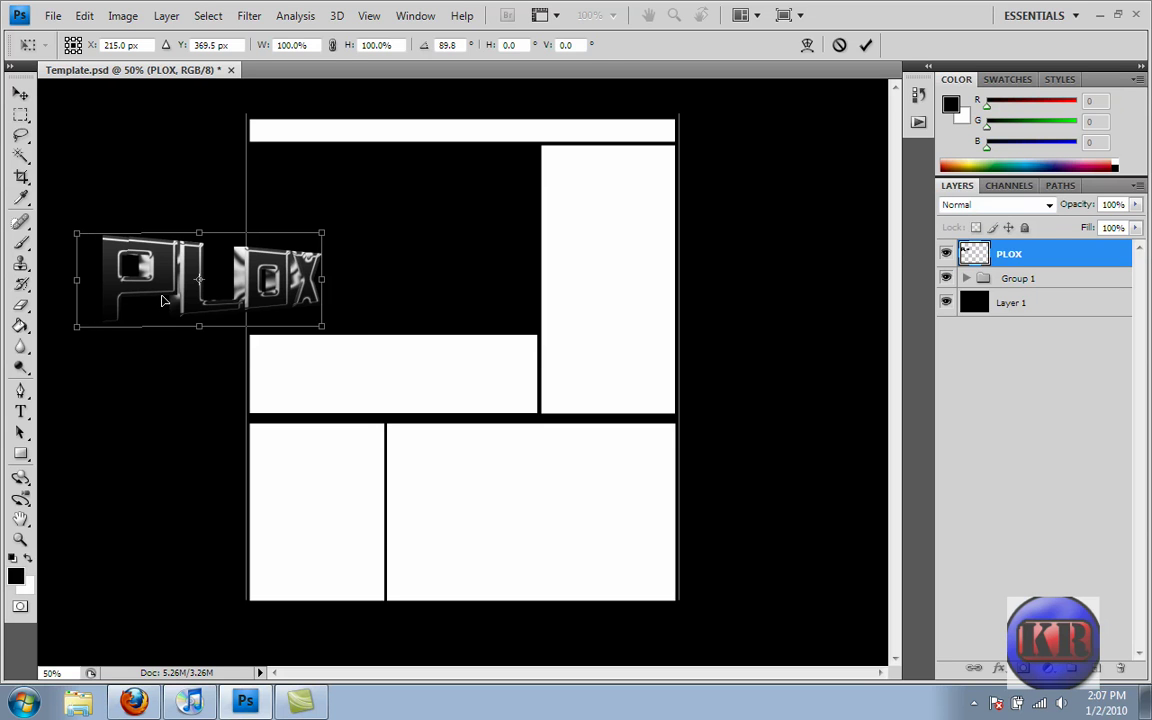
pyautogui.press('Return')
pyautogui.moveTo(152, 272); pyautogui.dragTo(378, 396)
# - Scale PLOX to 83.3% and centre it within the white box
pyautogui.hotkey('ctrl', 't')
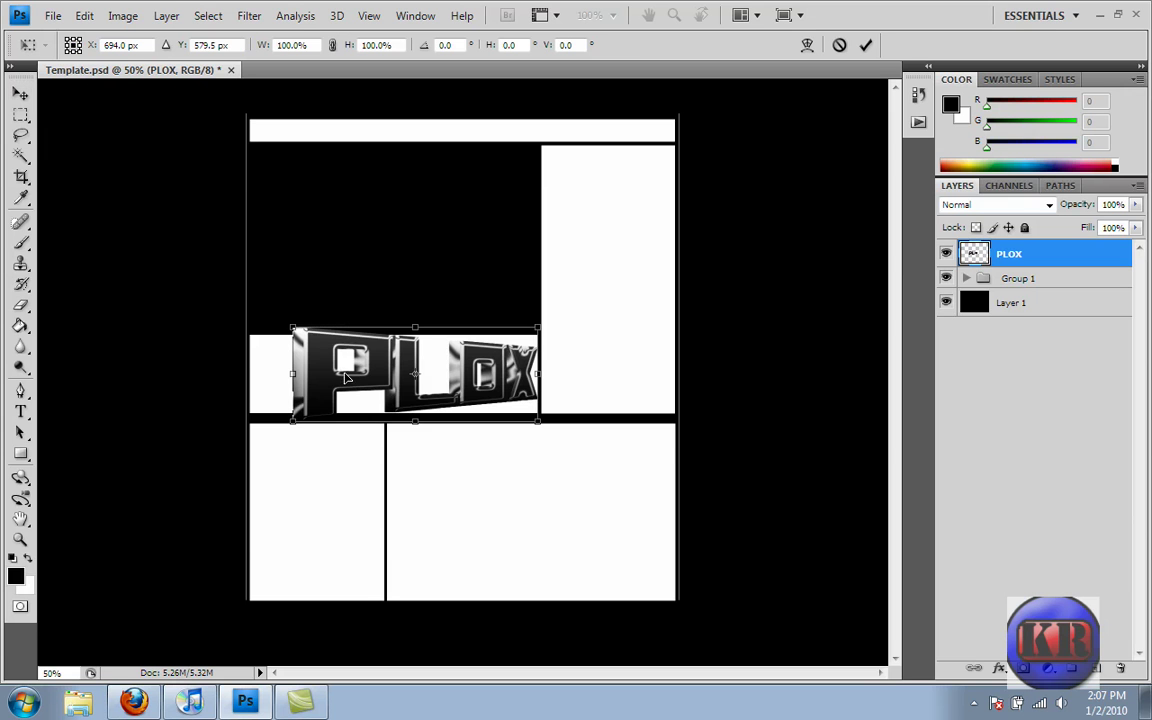
pyautogui.moveTo(291, 329); pyautogui.dragTo(332, 338)
pyautogui.moveTo(386, 374); pyautogui.dragTo(356, 370)
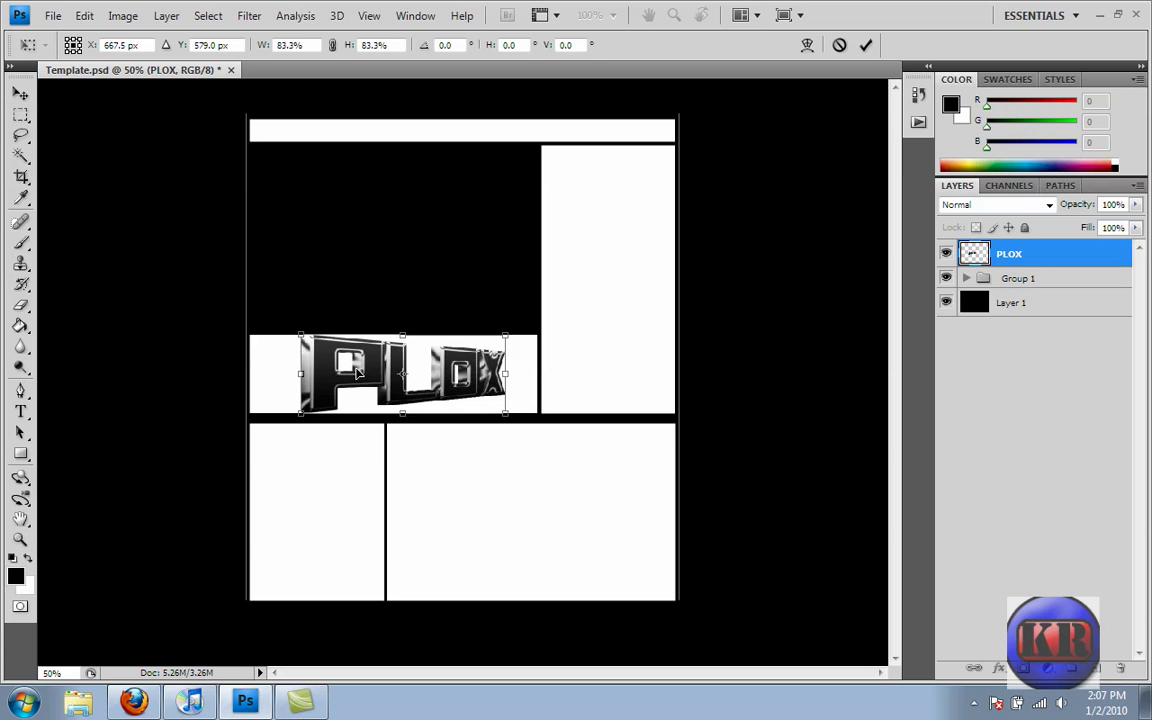
pyautogui.press('Return')
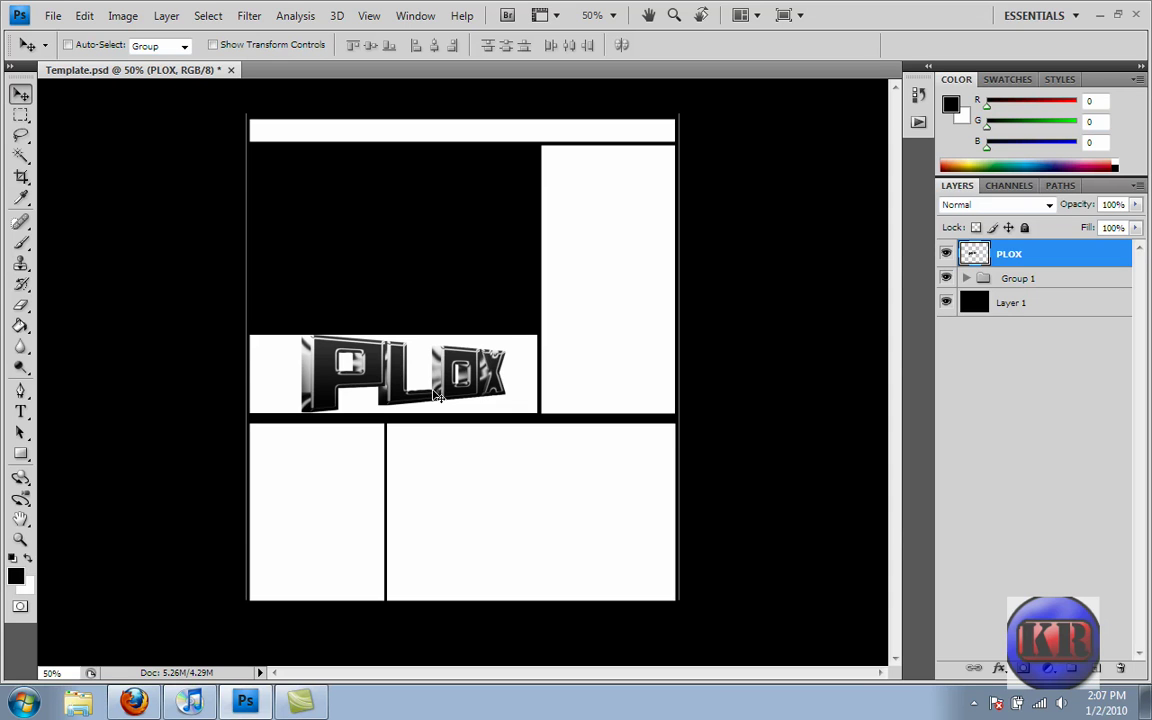
# - Delete the black background Layer 1
pyautogui.click(968, 281)
pyautogui.click(967, 281)
pyautogui.click(975, 304)
pyautogui.click(948, 303)
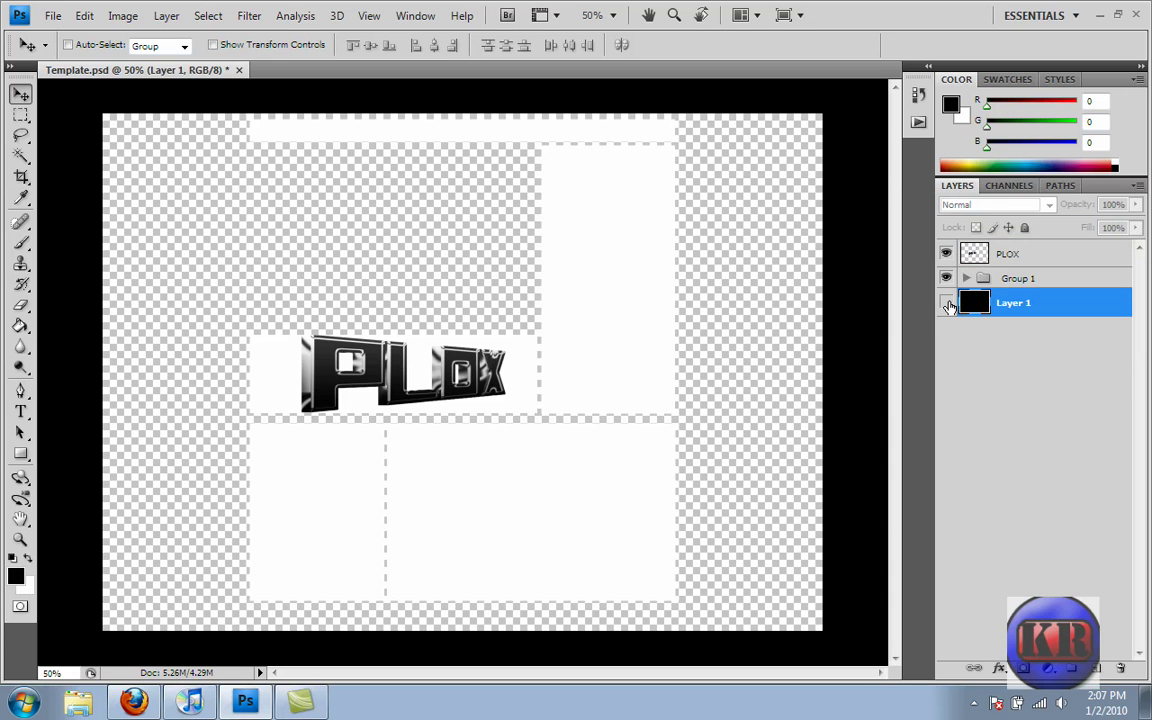
pyautogui.click(947, 304)
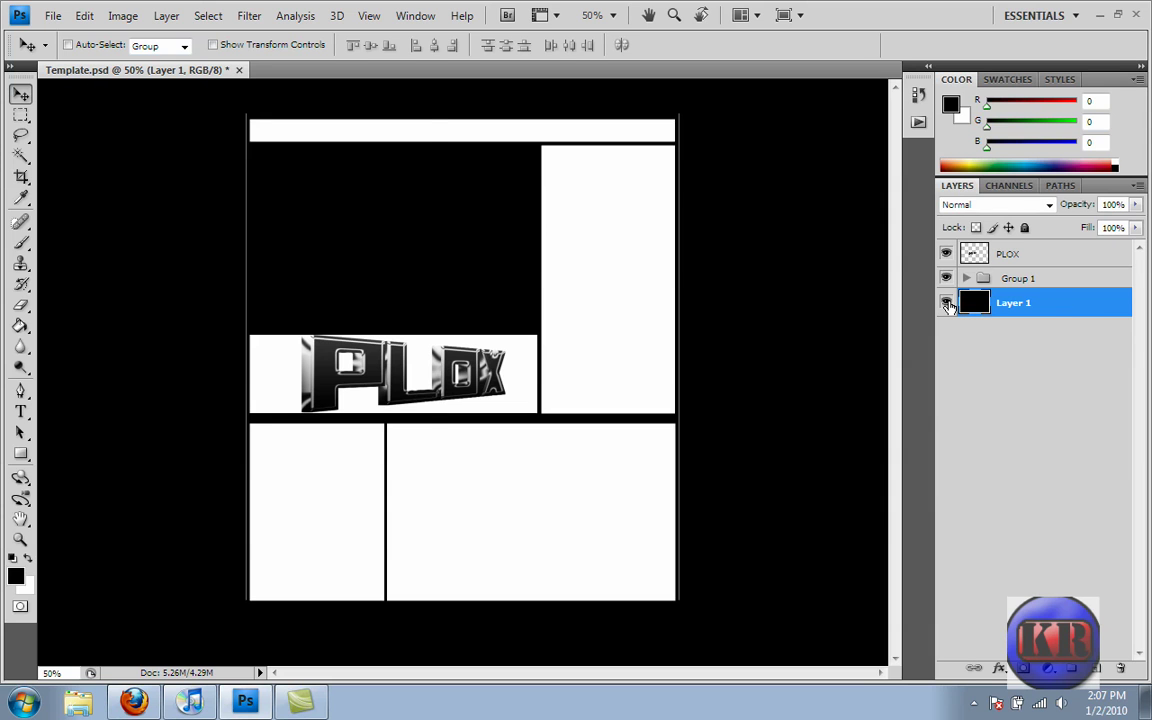
pyautogui.click(948, 304)
pyautogui.click(948, 304)
pyautogui.press('Delete')
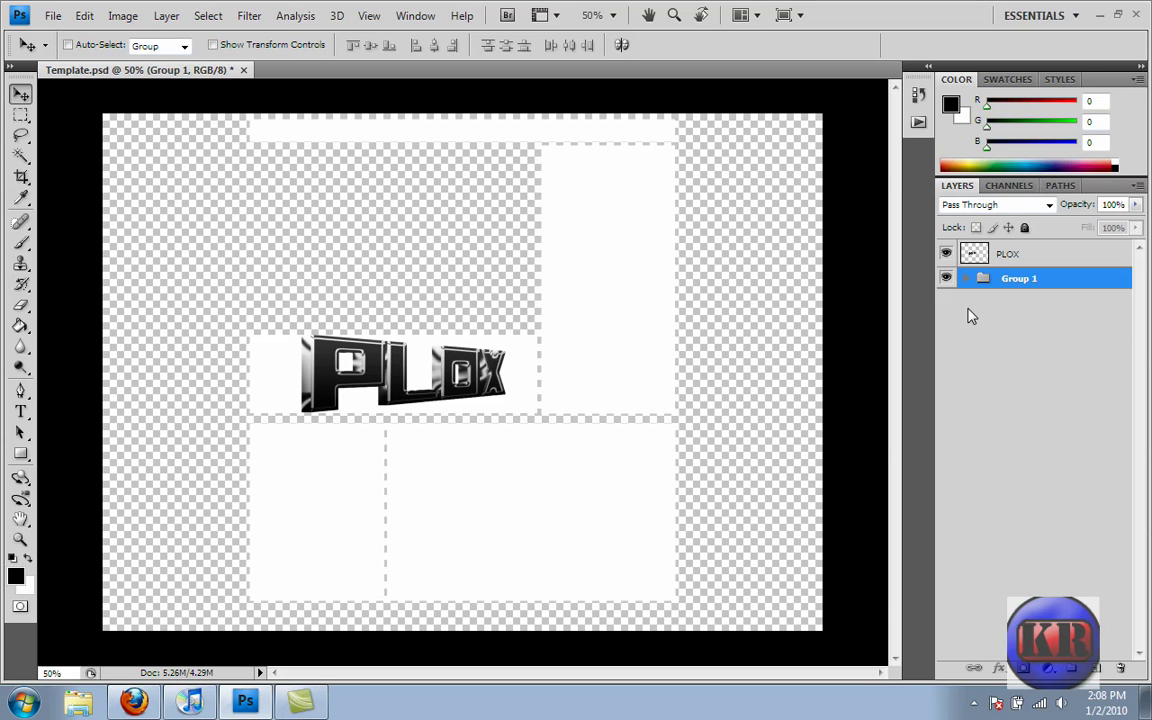
# - Add a new empty layer beneath Group 1 and pick the Rectangular Marquee tool
pyautogui.click(967, 314)
pyautogui.click(1100, 670)
pyautogui.moveTo(1010, 254); pyautogui.dragTo(983, 338)
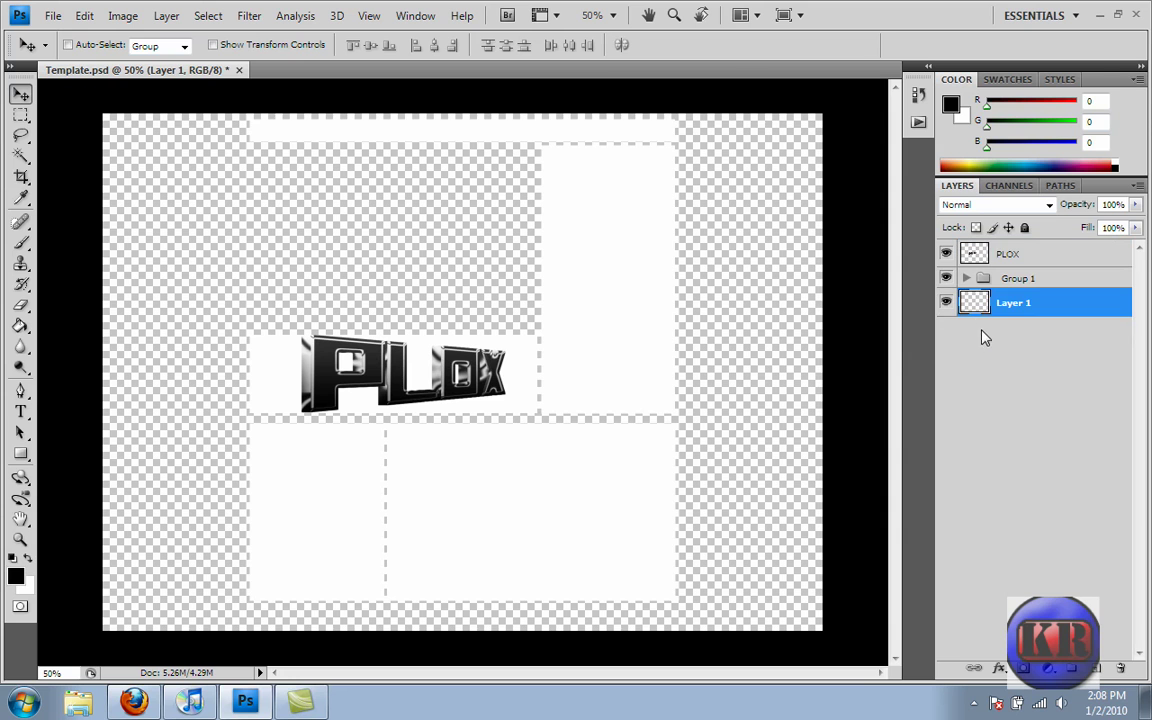
pyautogui.click(21, 115)
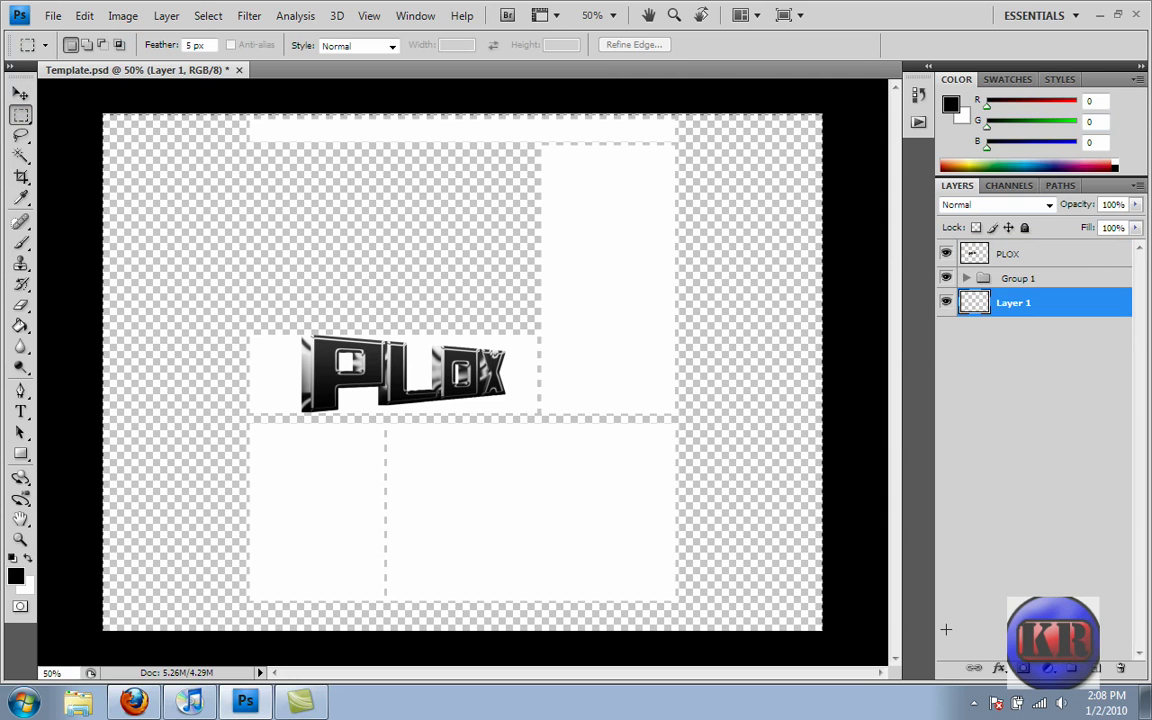
# - Fill the selected layer with the solid red colour ec0000
pyautogui.rightClick(520, 289)
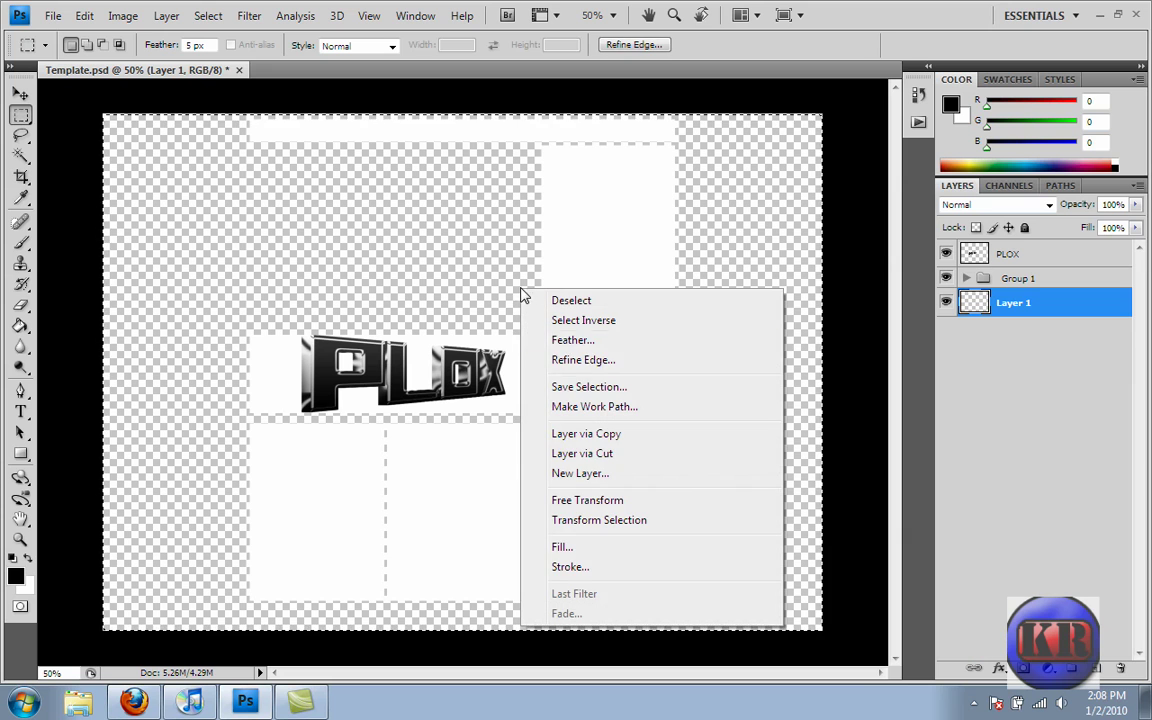
pyautogui.click(586, 547)
pyautogui.click(618, 216)
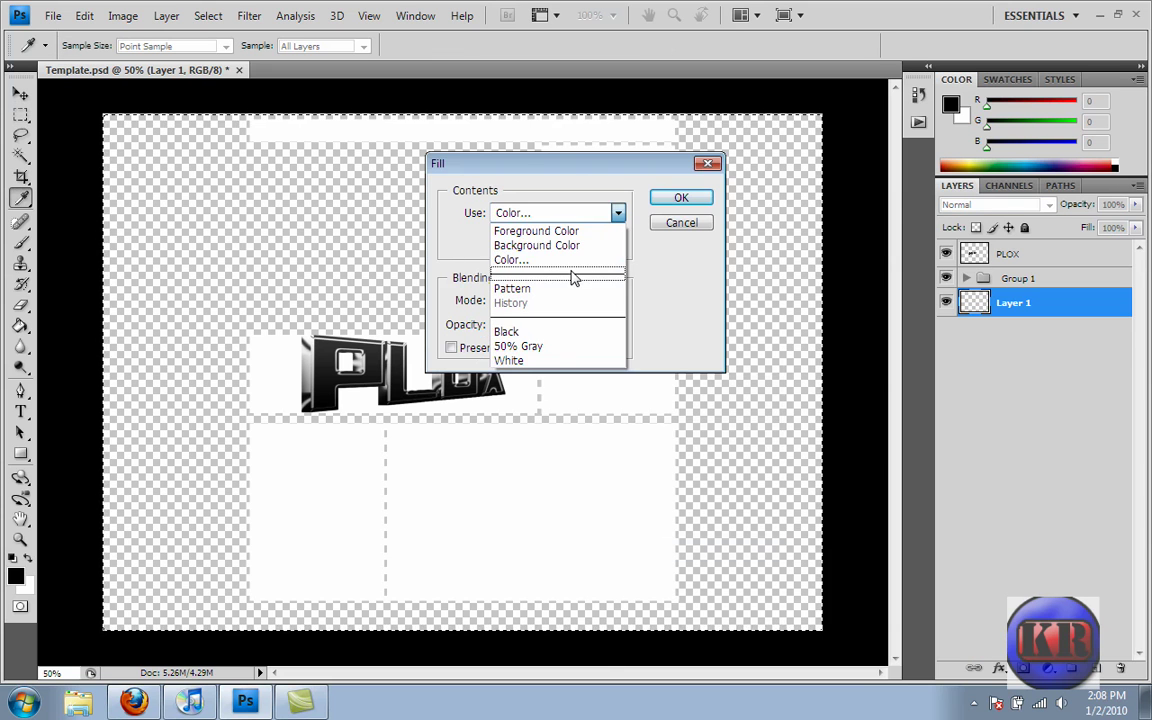
pyautogui.click(571, 262)
pyautogui.click(638, 347)
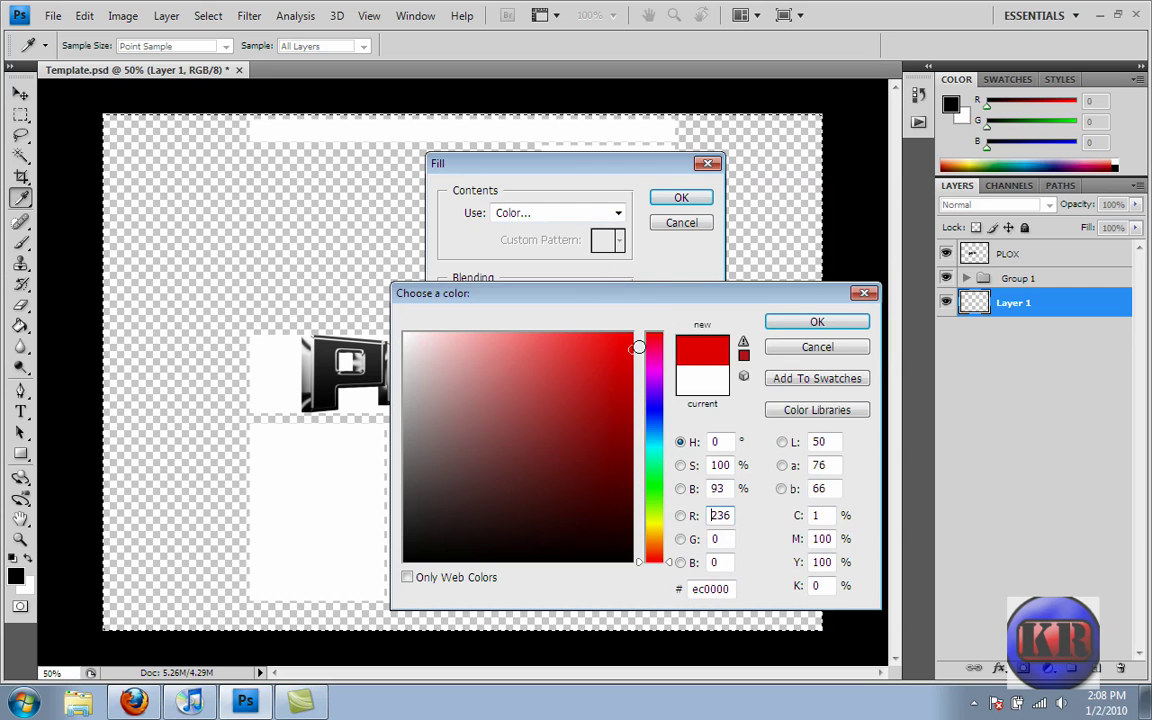
pyautogui.click(816, 322)
pyautogui.click(682, 199)
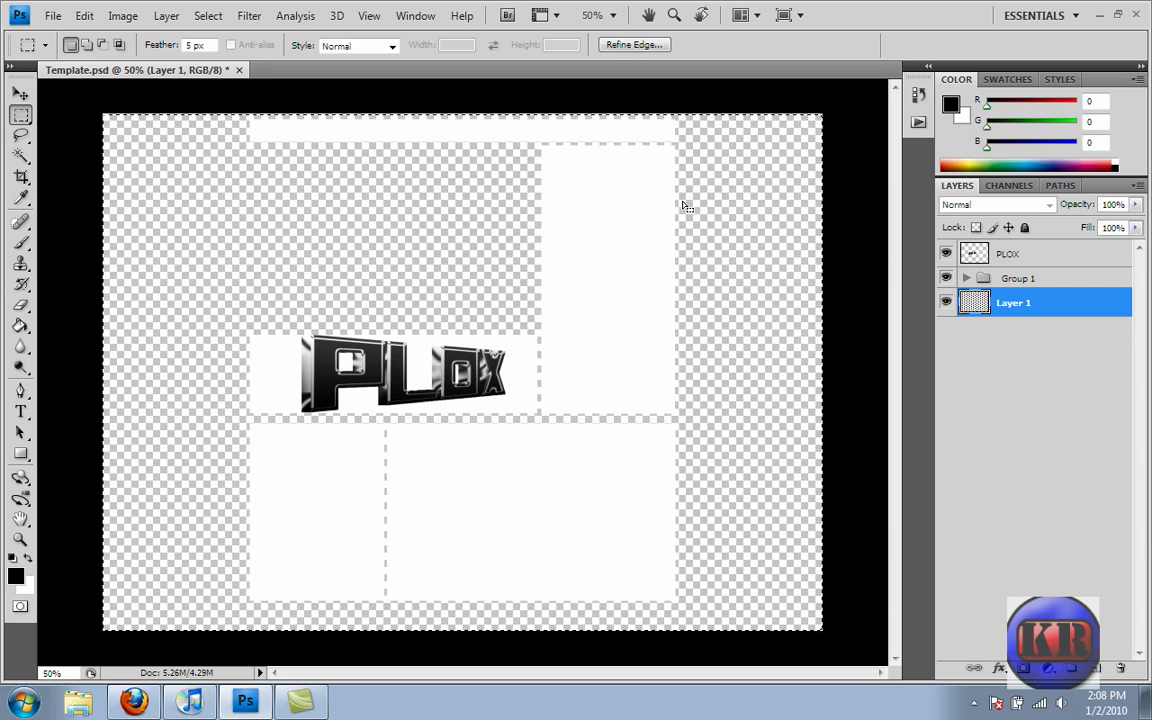
# - In Group 1, select Bottom Boxes, toggle Channel Box visibility off and on, then collapse the group
pyautogui.click(966, 278)
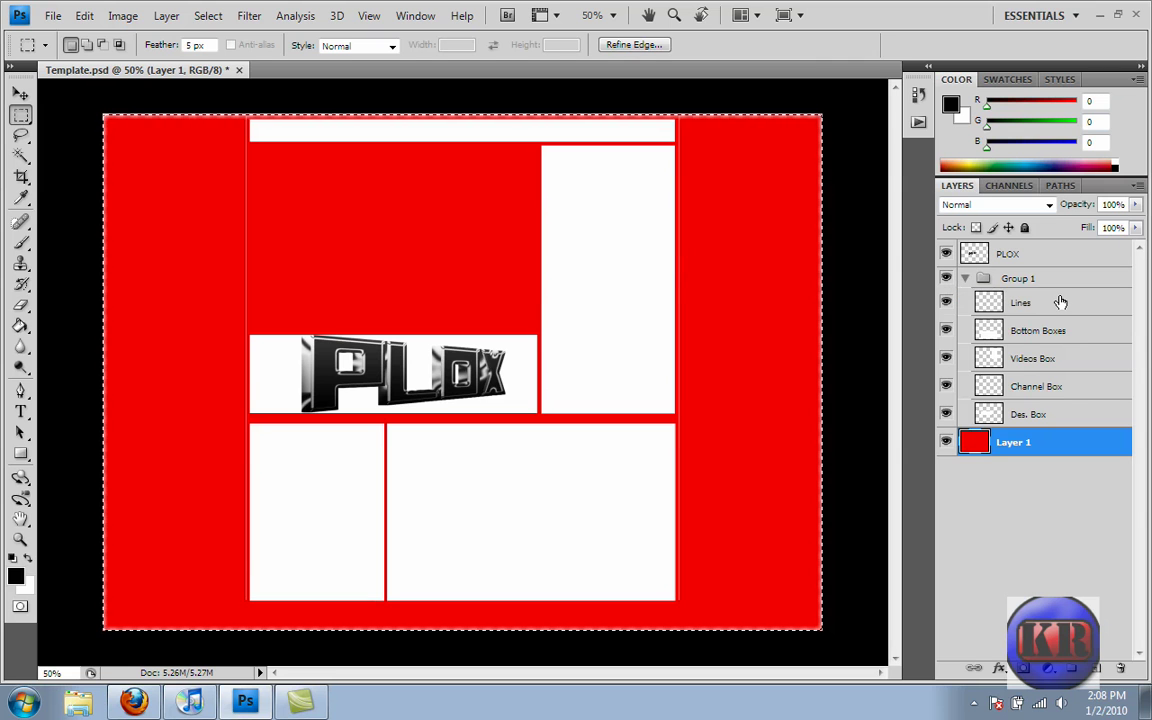
pyautogui.click(1005, 332)
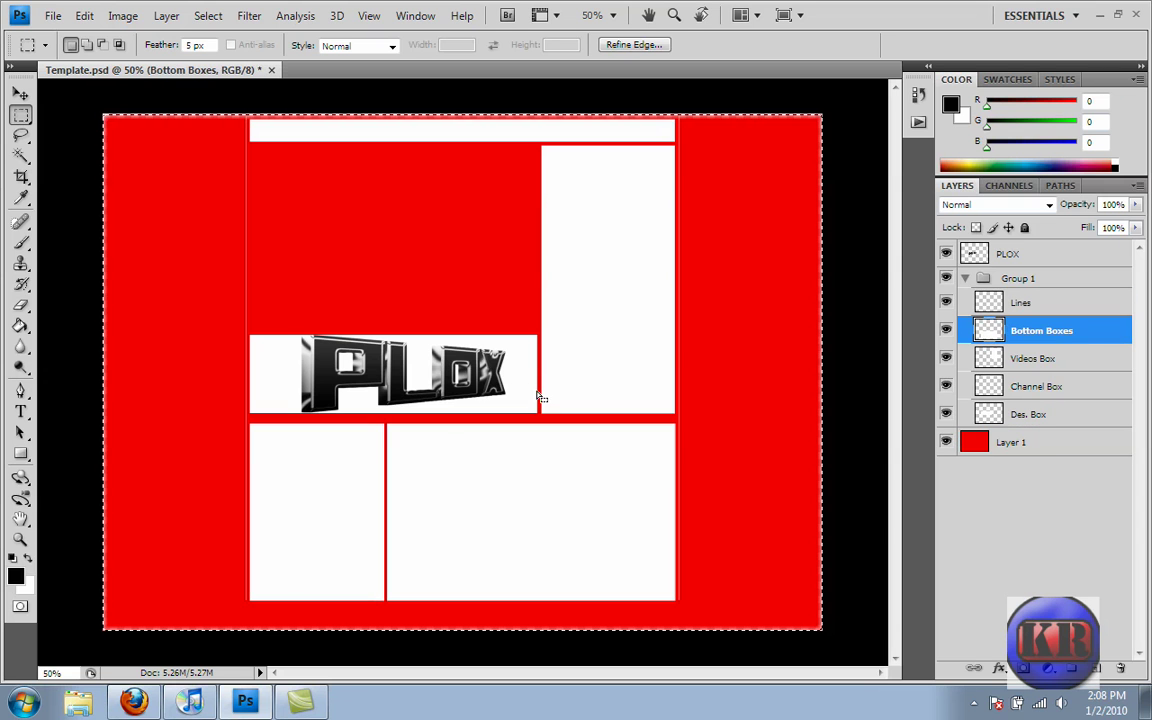
pyautogui.click(946, 386)
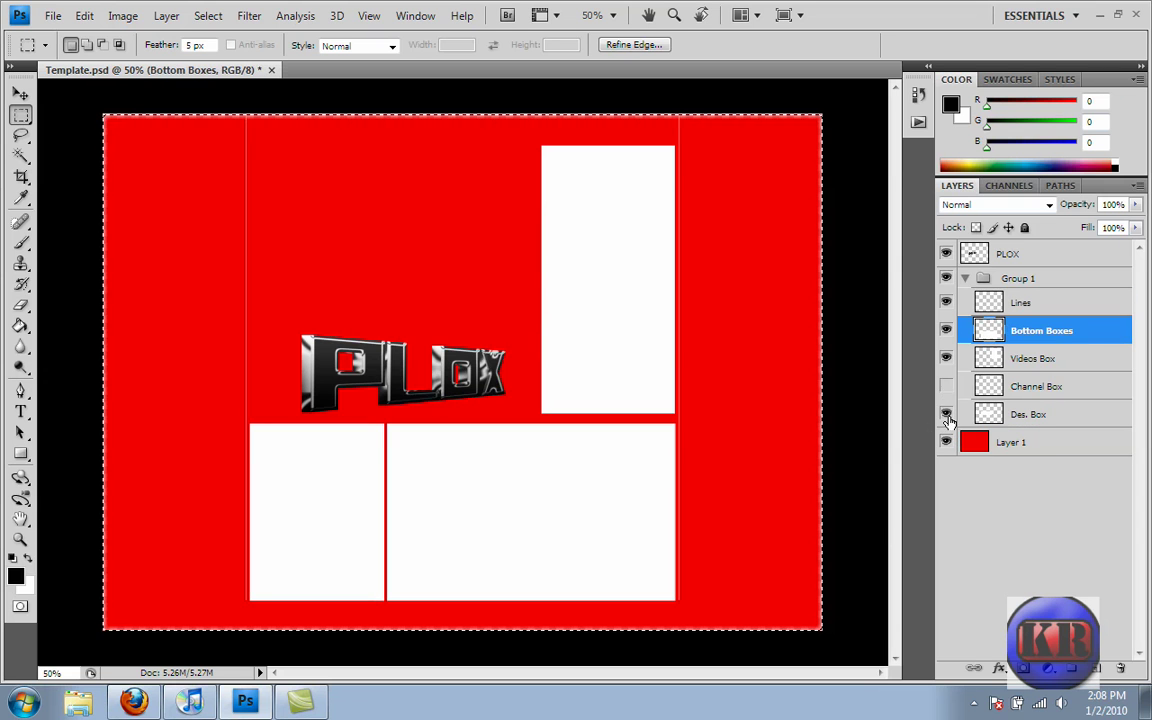
pyautogui.click(946, 386)
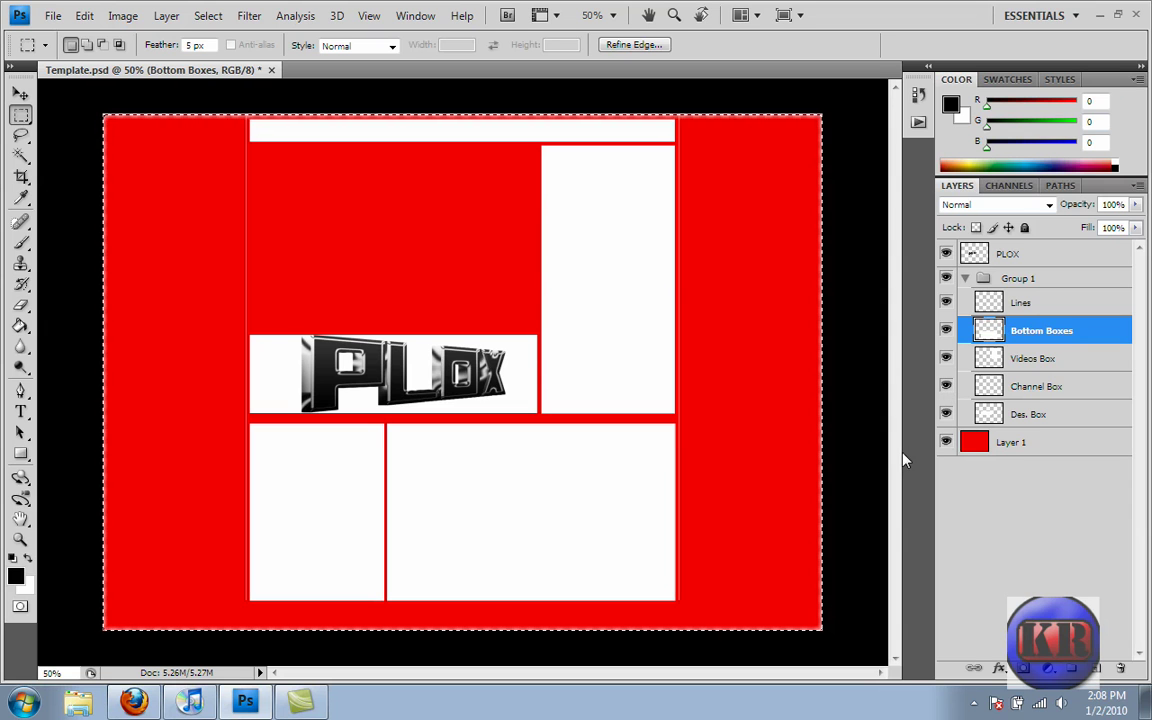
pyautogui.click(967, 280)
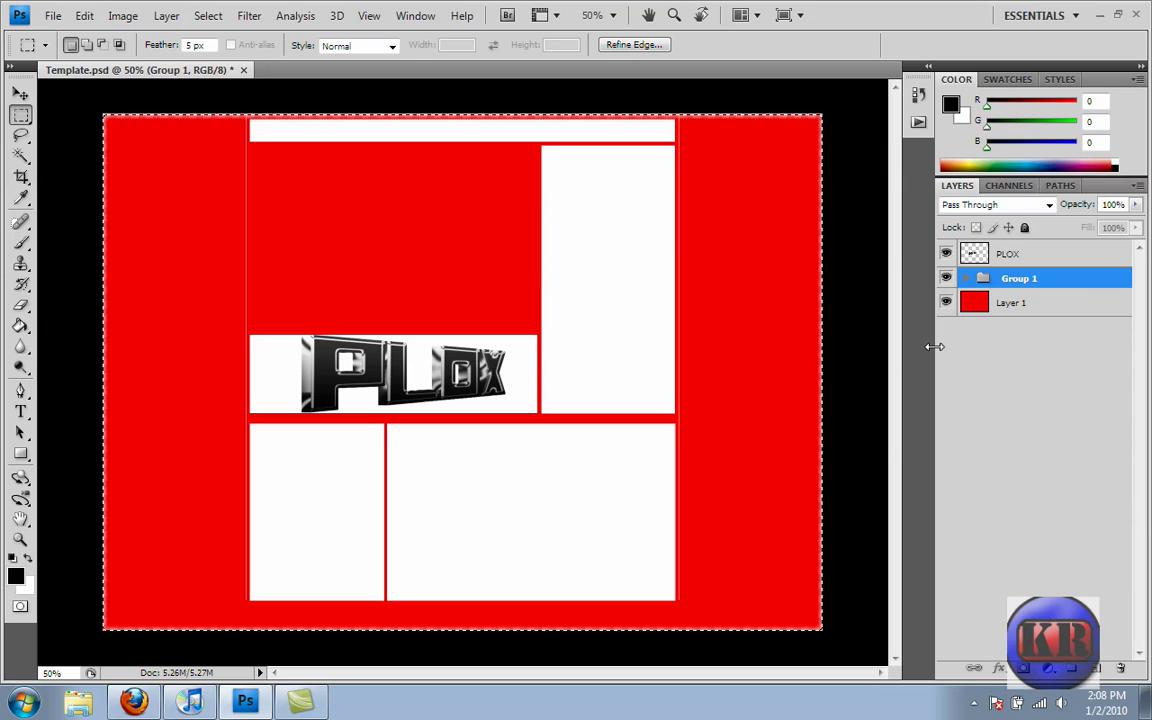